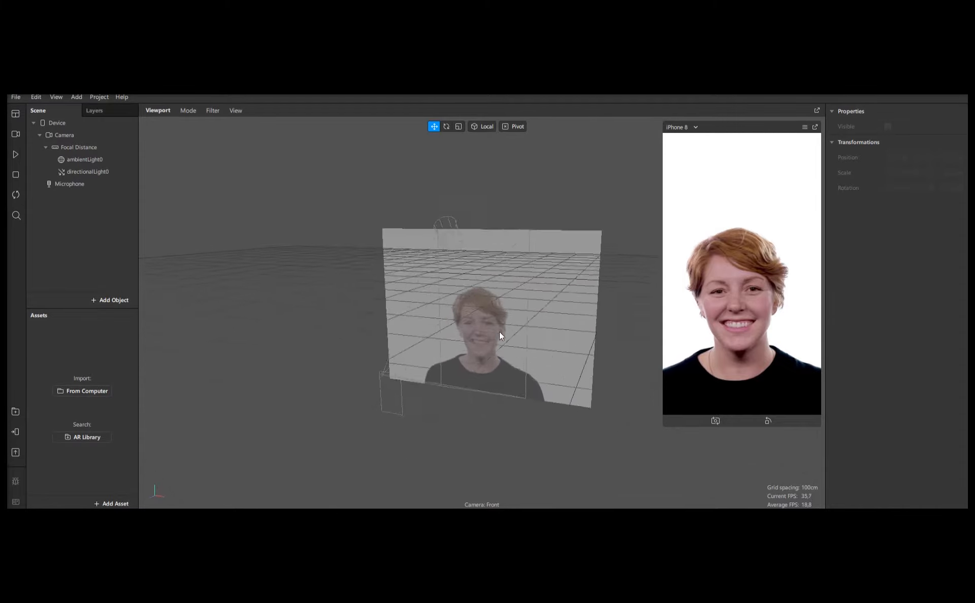
Step: Show the Patch Editor below the viewport
{"action": "scroll", "coordinate": [533, 301], "scroll_direction": "up", "scroll_amount": 3}
{"action": "middle_click_drag", "start_coordinate": [498, 335], "coordinate": [527, 339]}
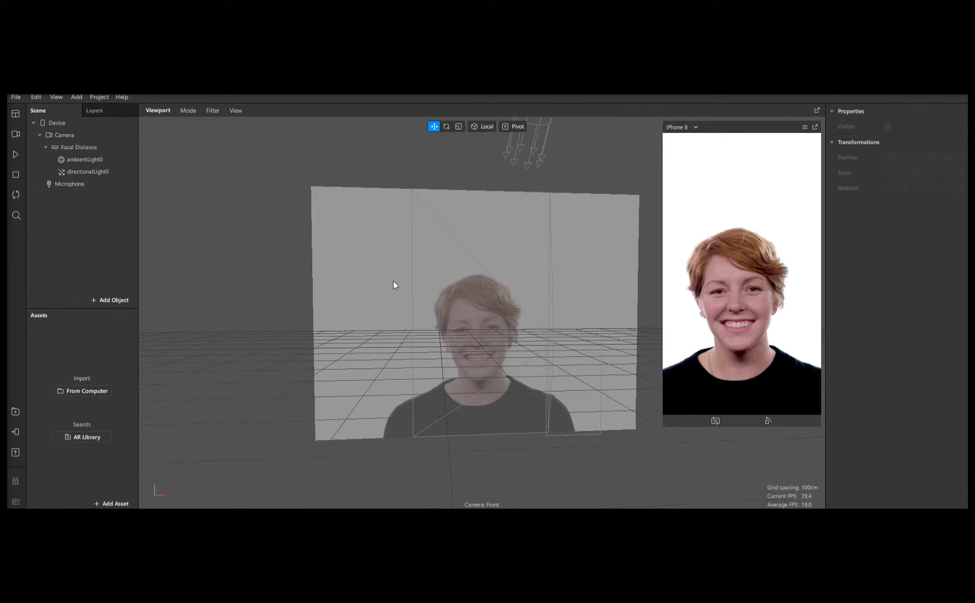
{"action": "key", "text": "ctrl+alt+p"}
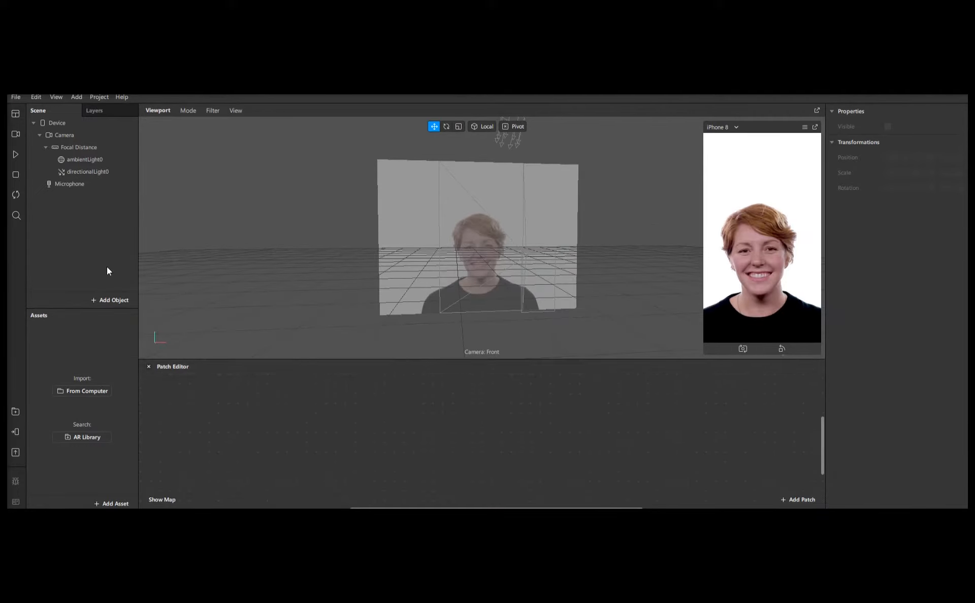
{"action": "left_click", "coordinate": [117, 301]}
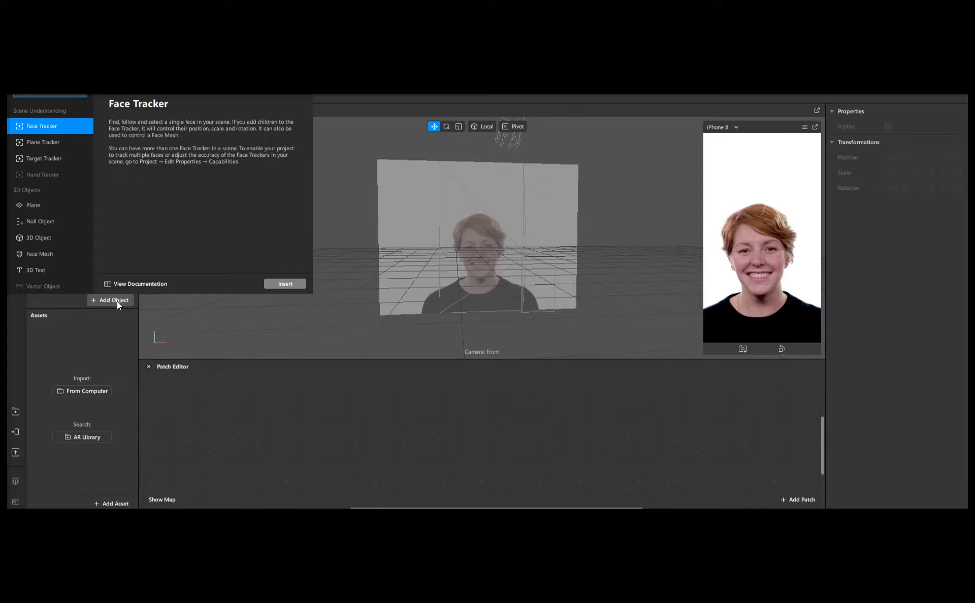
{"action": "left_click", "coordinate": [297, 391]}
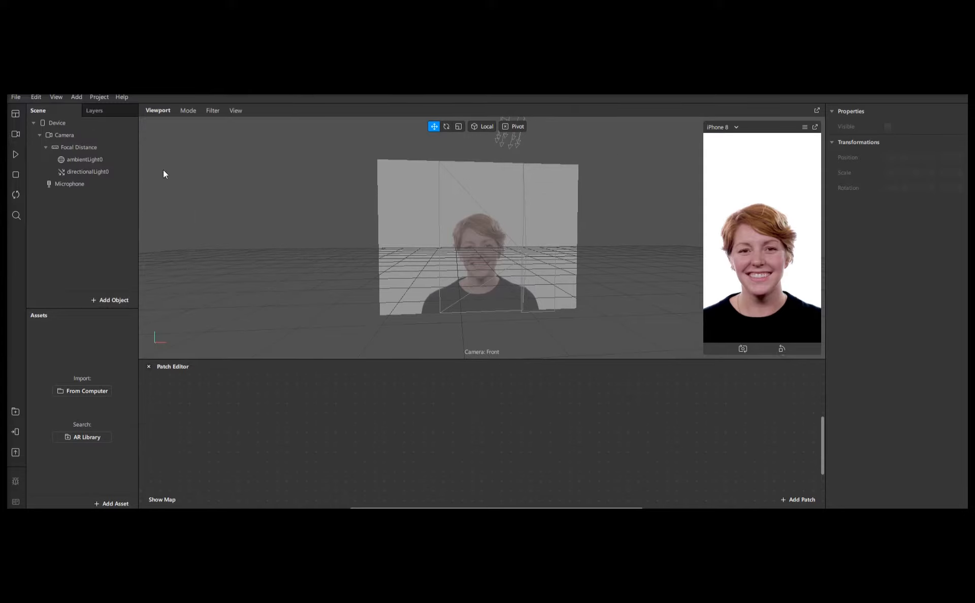
Step: Enlarge the iPhone 8 preview and reposition it over the edge of the properties area
{"action": "left_click_drag", "start_coordinate": [775, 132], "coordinate": [793, 133]}
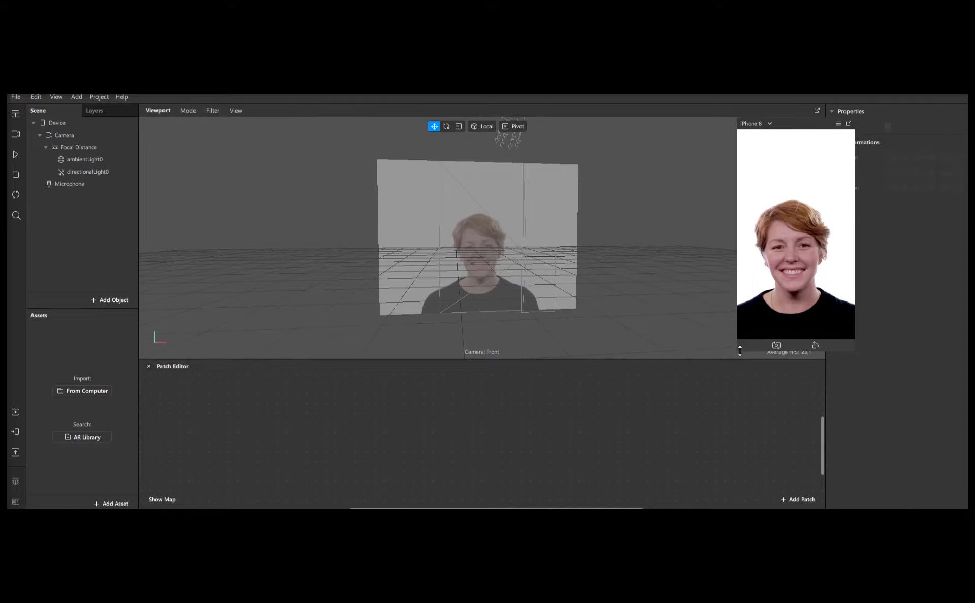
{"action": "left_click_drag", "start_coordinate": [738, 350], "coordinate": [686, 444]}
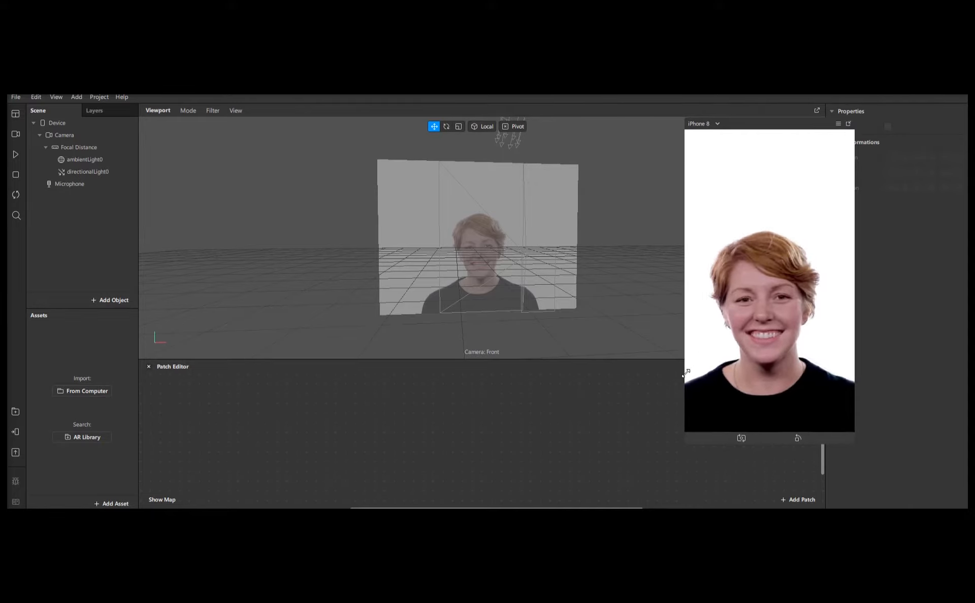
{"action": "left_click_drag", "start_coordinate": [764, 131], "coordinate": [749, 123]}
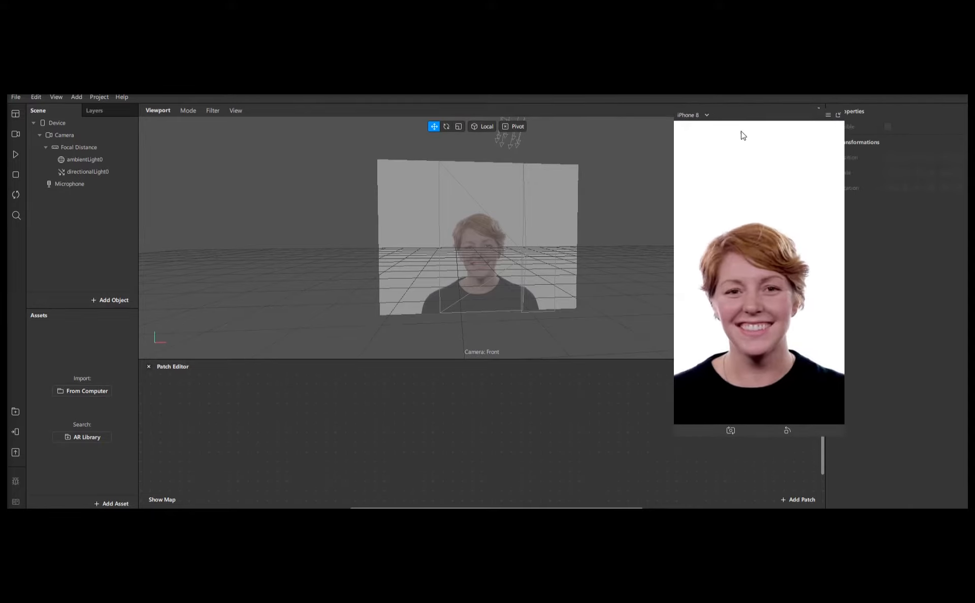
Step: Add a null object to the scene
{"action": "left_click", "coordinate": [107, 301]}
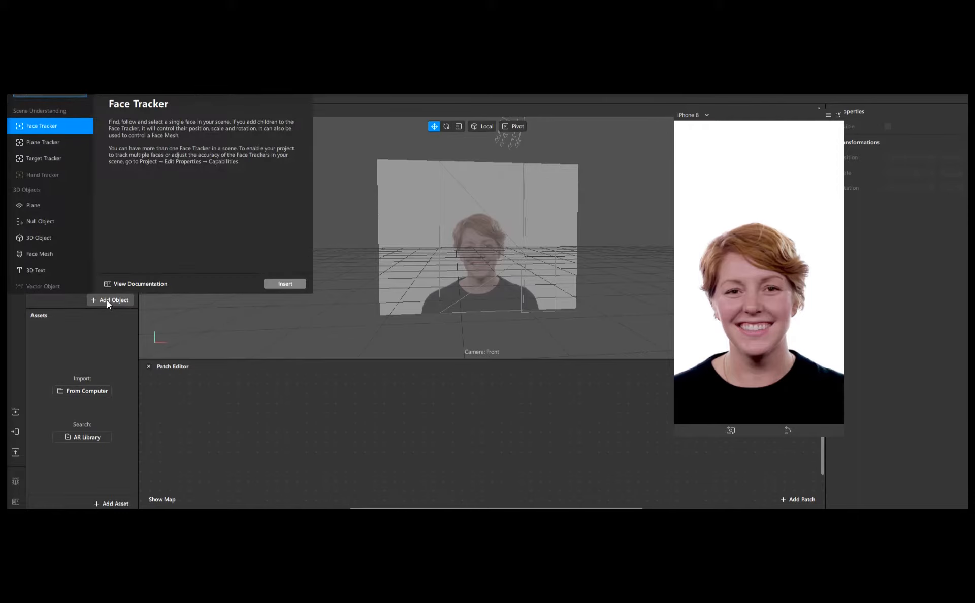
{"action": "double_click", "coordinate": [48, 223]}
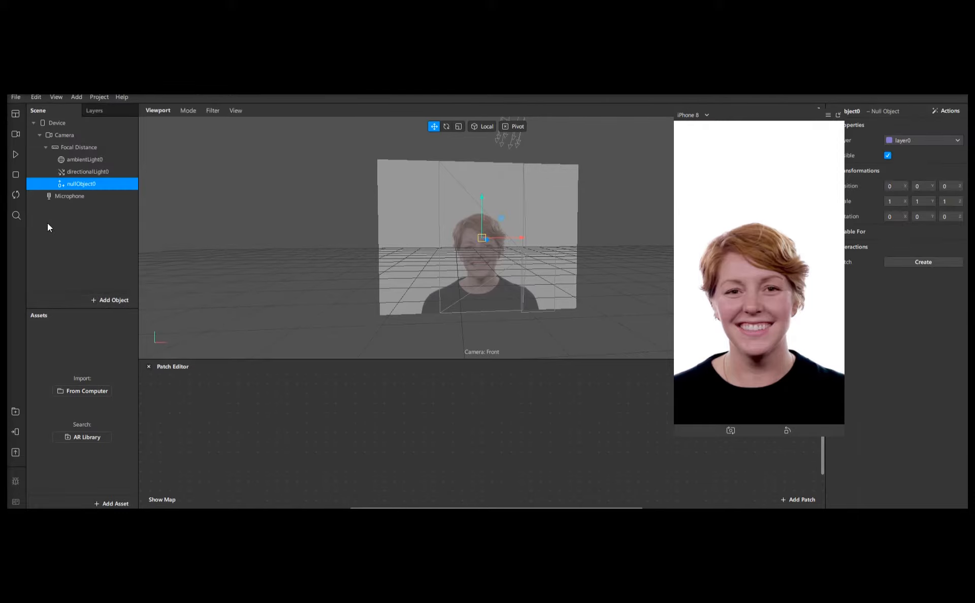
{"action": "scroll", "coordinate": [522, 256], "scroll_direction": "up", "scroll_amount": 5}
{"action": "left_click_drag", "start_coordinate": [521, 257], "coordinate": [588, 236]}
{"action": "scroll", "coordinate": [409, 254], "scroll_direction": "down", "scroll_amount": 5}
{"action": "left_click_drag", "start_coordinate": [407, 254], "coordinate": [429, 248]}
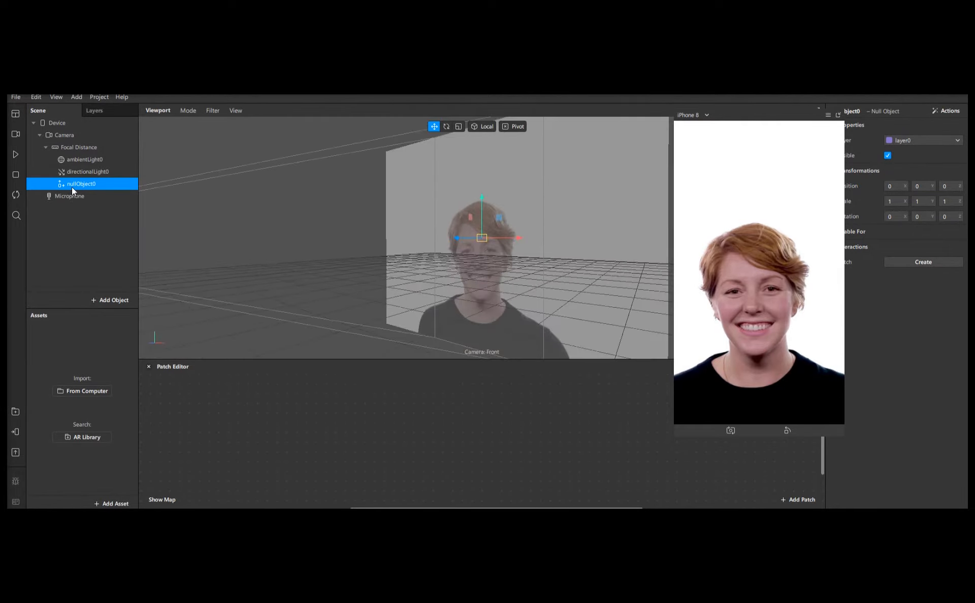
Step: Add a canvas as a child of the null object
{"action": "right_click", "coordinate": [71, 187]}
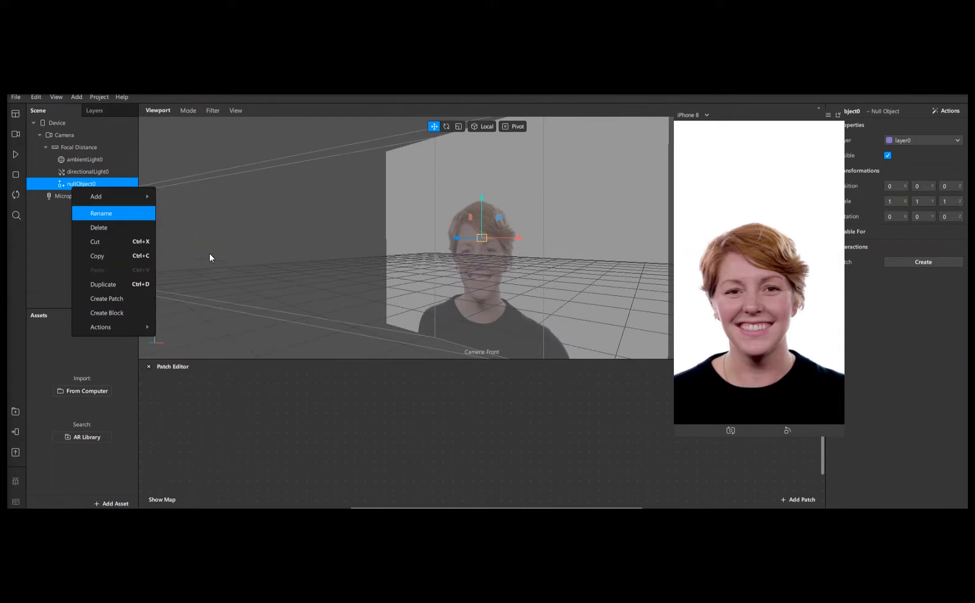
{"action": "mouse_move", "coordinate": [138, 198]}
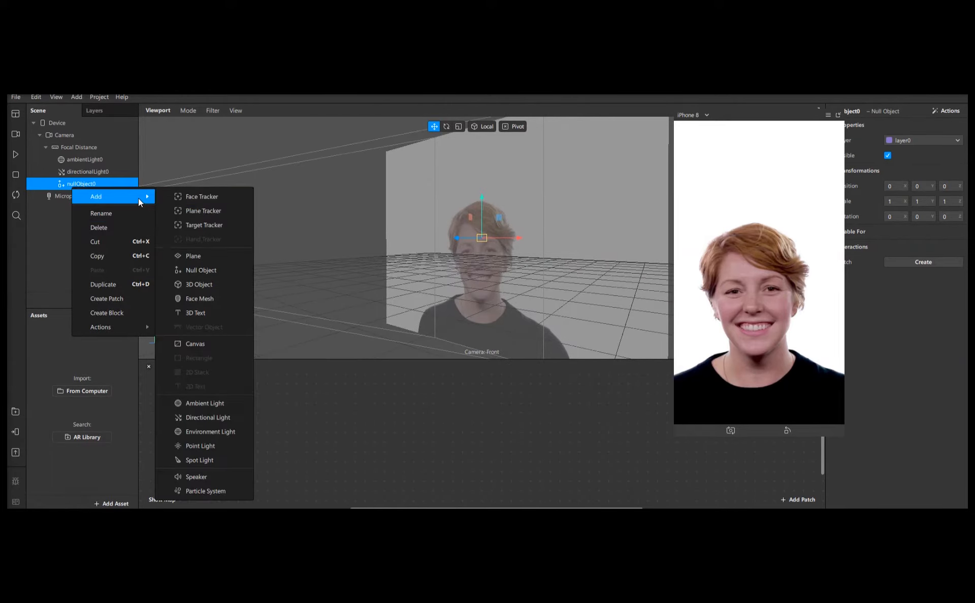
{"action": "left_click", "coordinate": [204, 344]}
{"action": "left_click_drag", "start_coordinate": [290, 265], "coordinate": [345, 254]}
Step: Add a 2D text object inside the canvas
{"action": "right_click", "coordinate": [104, 197]}
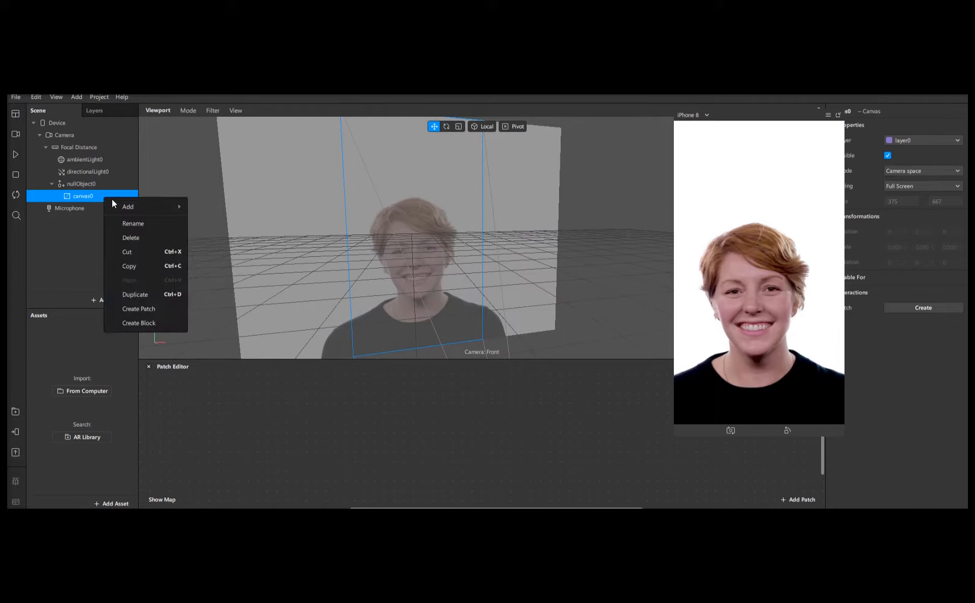
{"action": "mouse_move", "coordinate": [135, 203]}
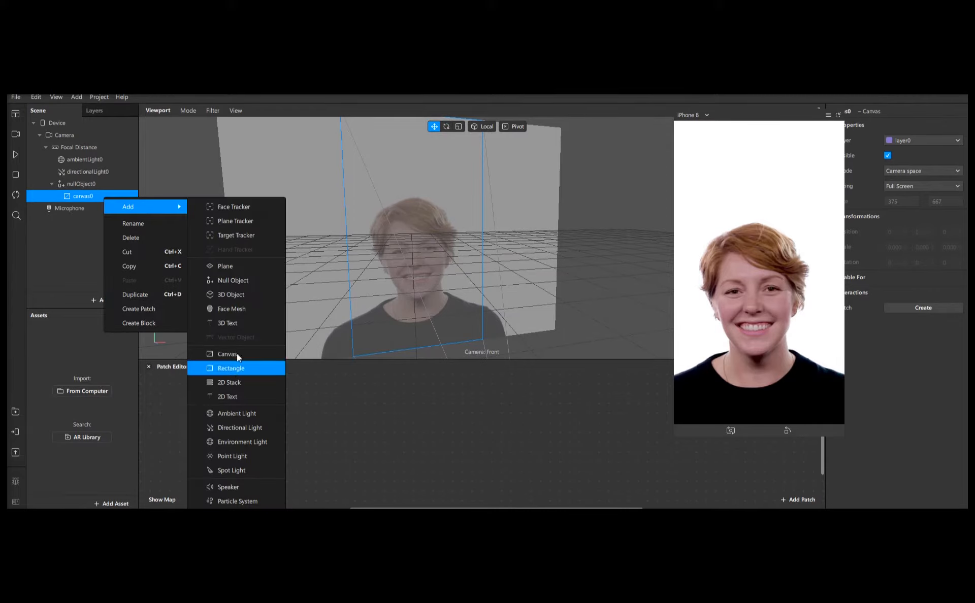
{"action": "left_click", "coordinate": [240, 397]}
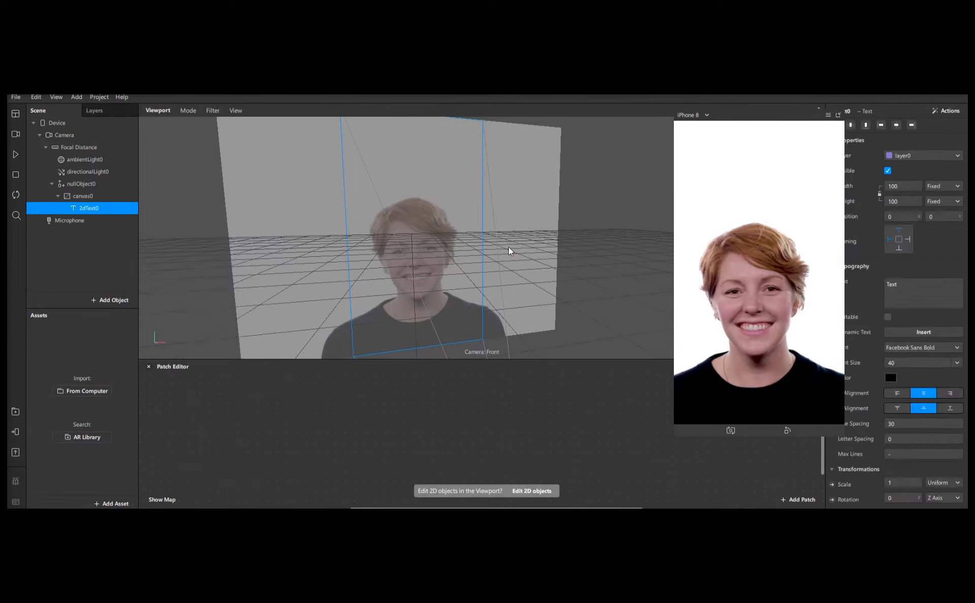
{"action": "left_click", "coordinate": [456, 248]}
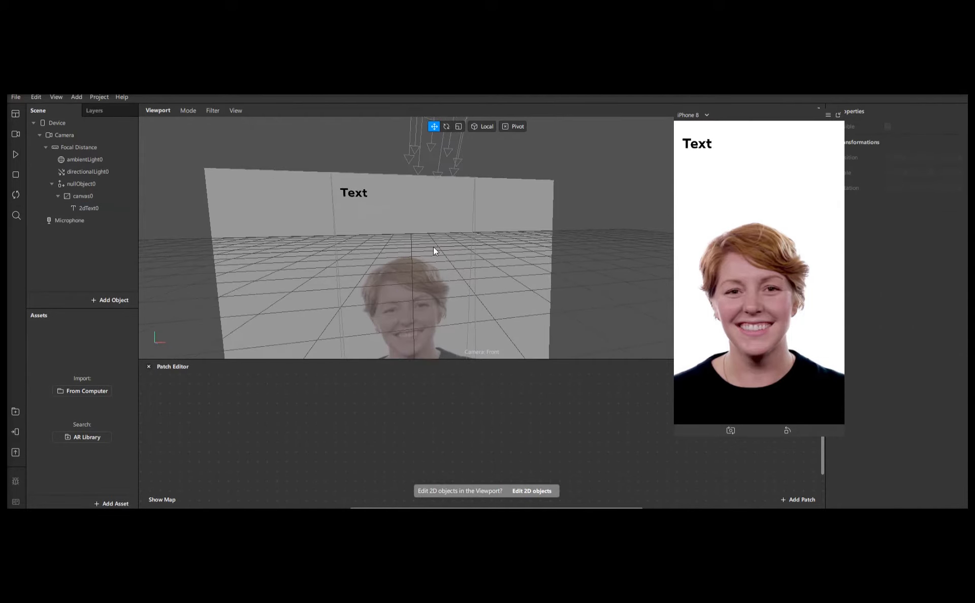
Step: Widen the 2D text box to 375 and move it down to a vertical position of 503, over the woman's neckline
{"action": "left_click", "coordinate": [91, 210]}
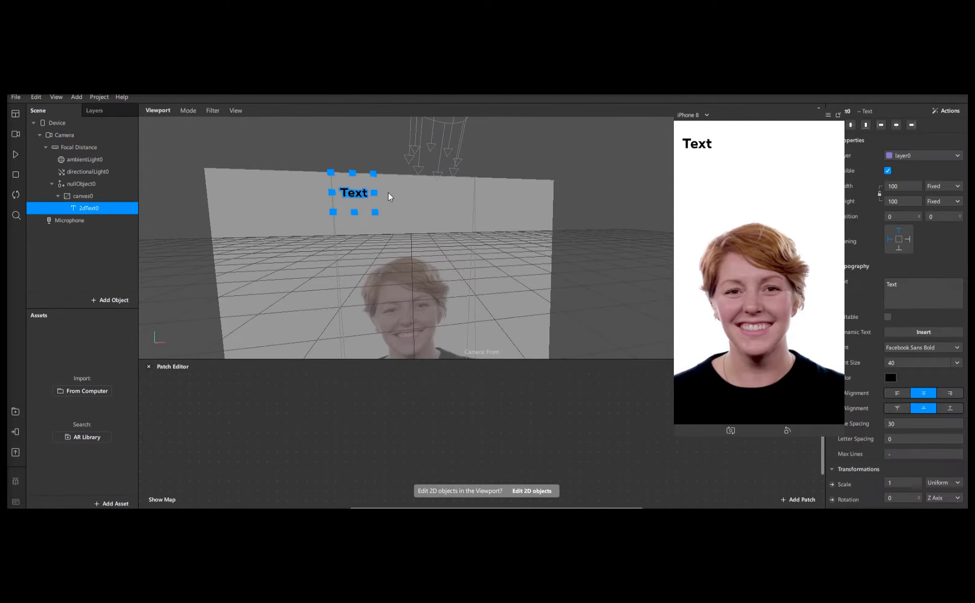
{"action": "left_click_drag", "start_coordinate": [374, 193], "coordinate": [475, 209]}
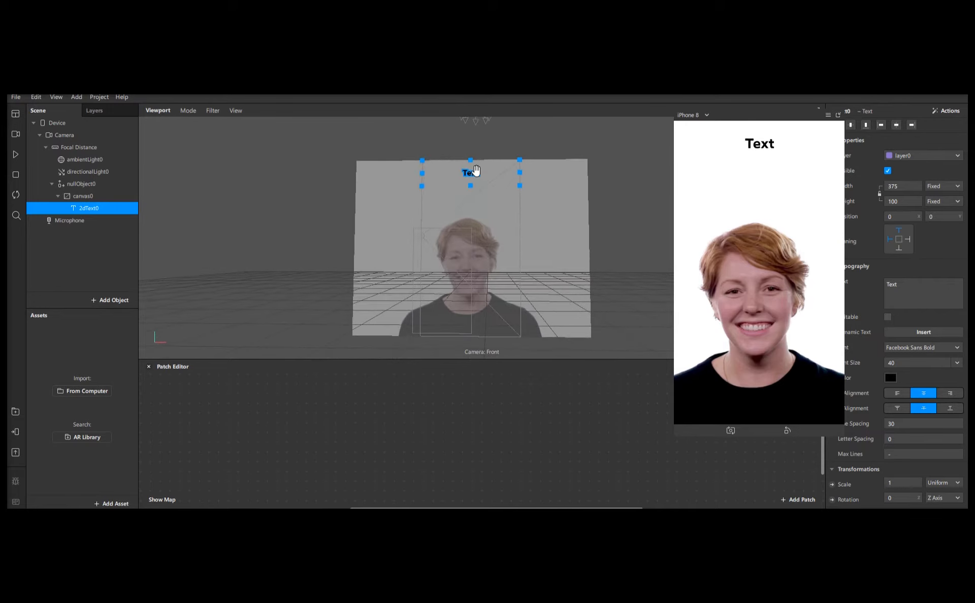
{"action": "left_click_drag", "start_coordinate": [474, 173], "coordinate": [472, 305]}
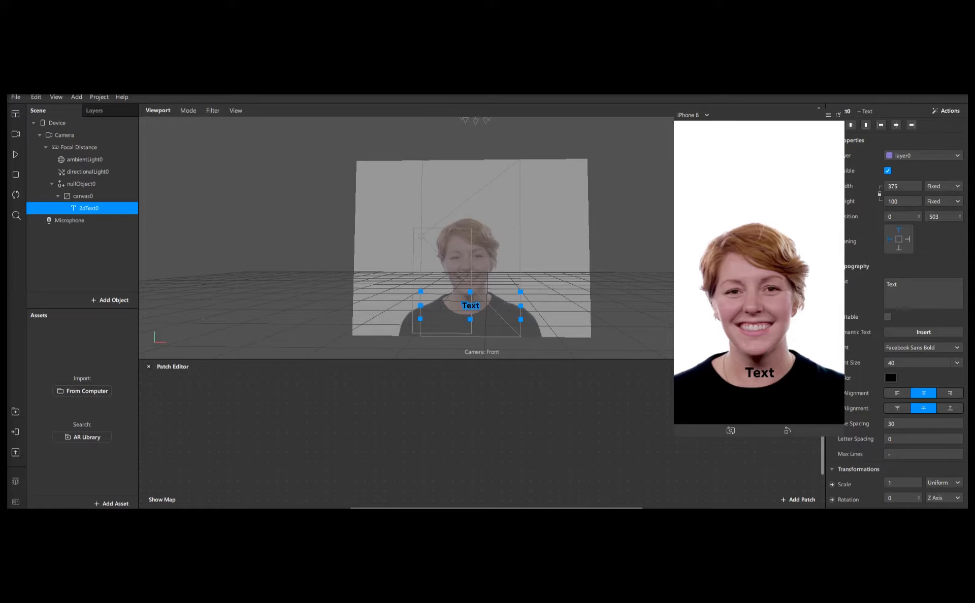
Step: Set the 2D text's color to white
{"action": "left_click", "coordinate": [891, 378]}
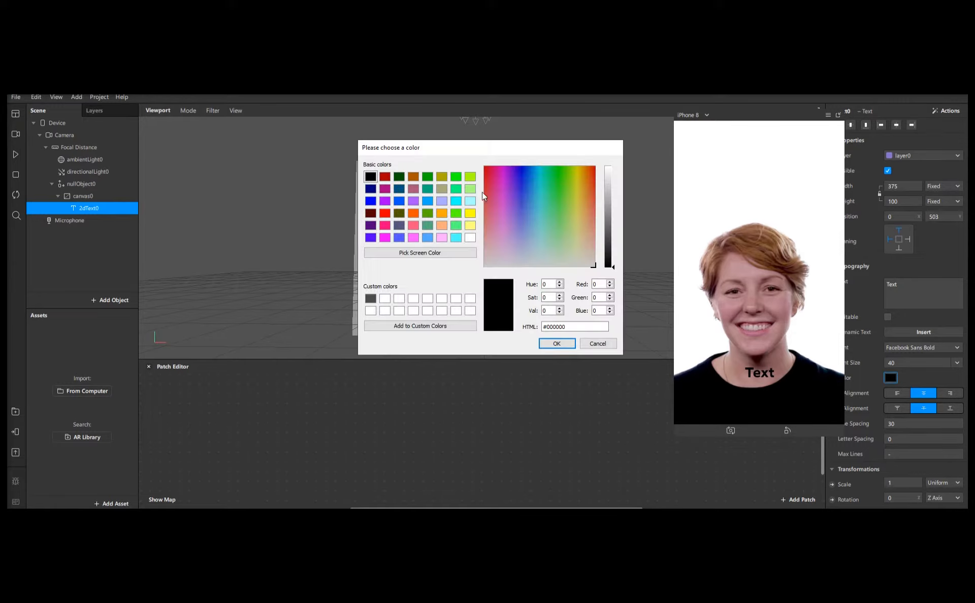
{"action": "left_click_drag", "start_coordinate": [608, 171], "coordinate": [614, 149]}
{"action": "left_click", "coordinate": [557, 344]}
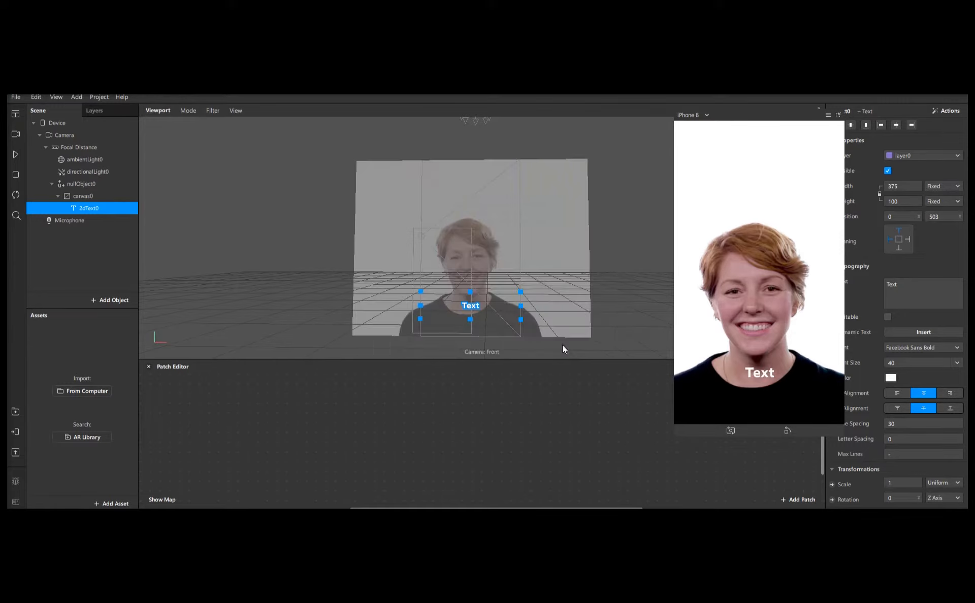
Step: Start playback of the simulated camera video and deselect the text
{"action": "left_click", "coordinate": [18, 159]}
{"action": "left_click", "coordinate": [354, 250]}
{"action": "left_click_drag", "start_coordinate": [406, 243], "coordinate": [366, 211]}
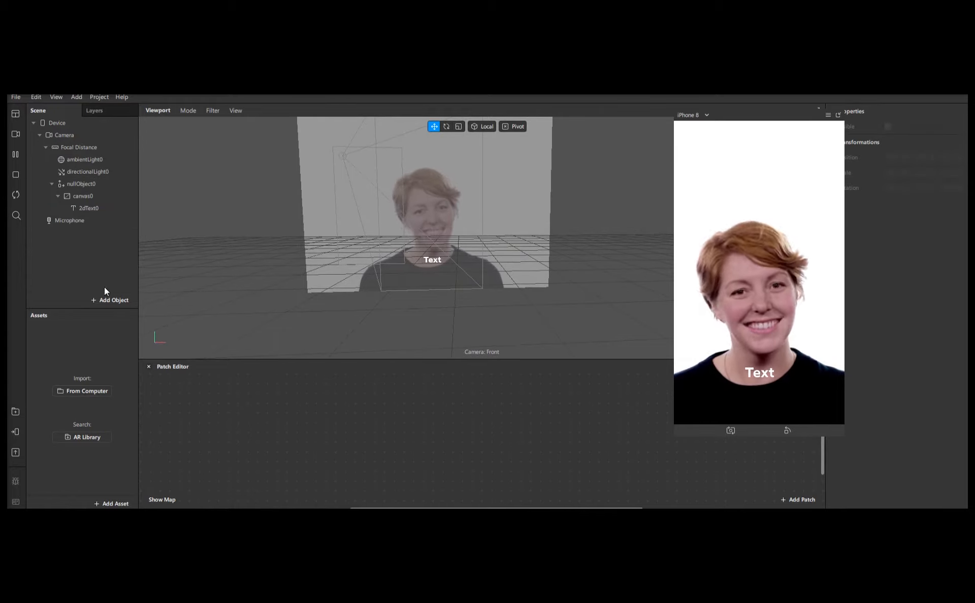
Step: Search the object list for "face" and add a Face Tracker to the scene
{"action": "left_click", "coordinate": [114, 301]}
{"action": "type", "text": "face"}
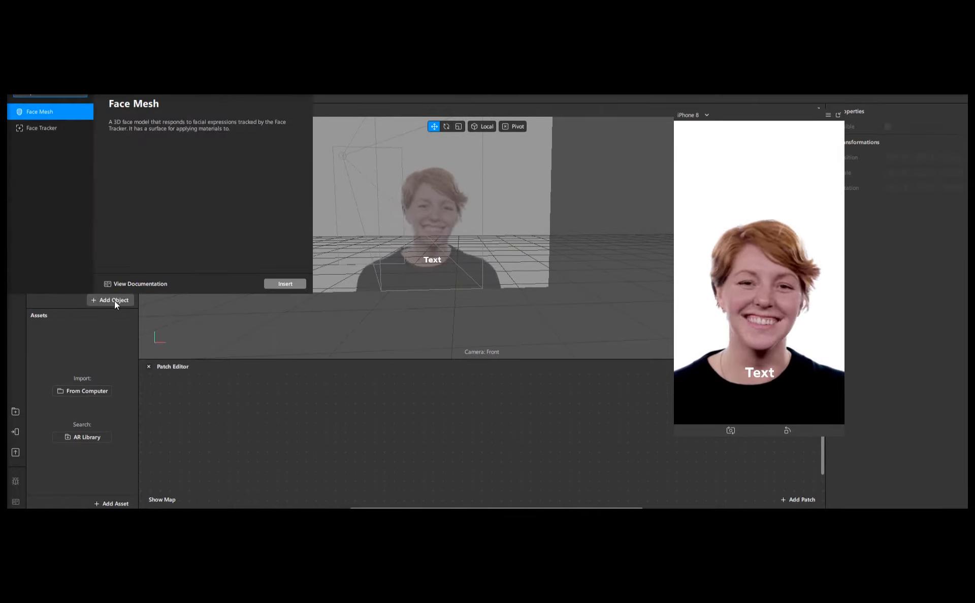
{"action": "left_click", "coordinate": [50, 128]}
{"action": "double_click", "coordinate": [49, 132]}
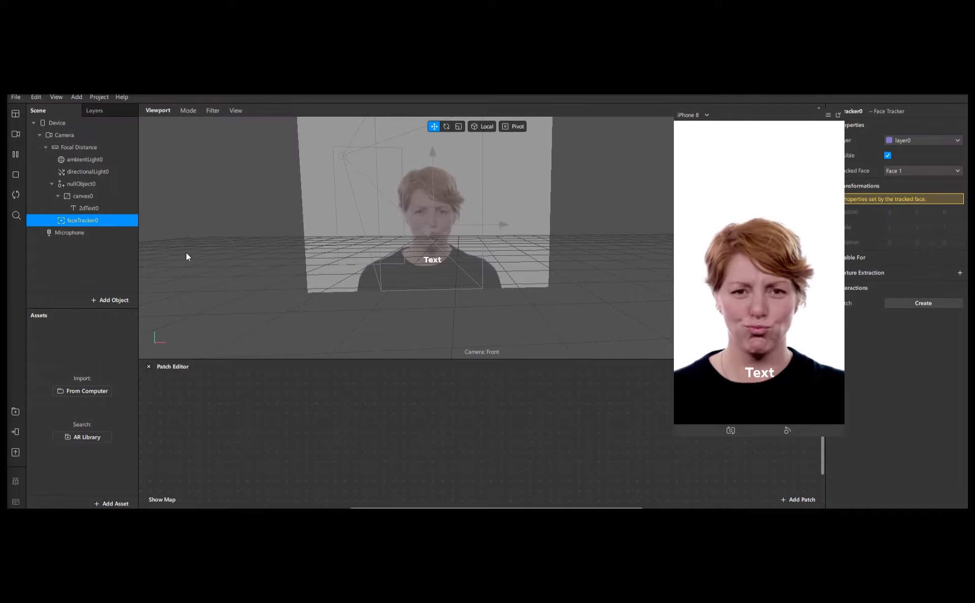
Step: Add the face tracker to the Patch Editor with free space beside its patches
{"action": "left_click_drag", "start_coordinate": [71, 221], "coordinate": [272, 417]}
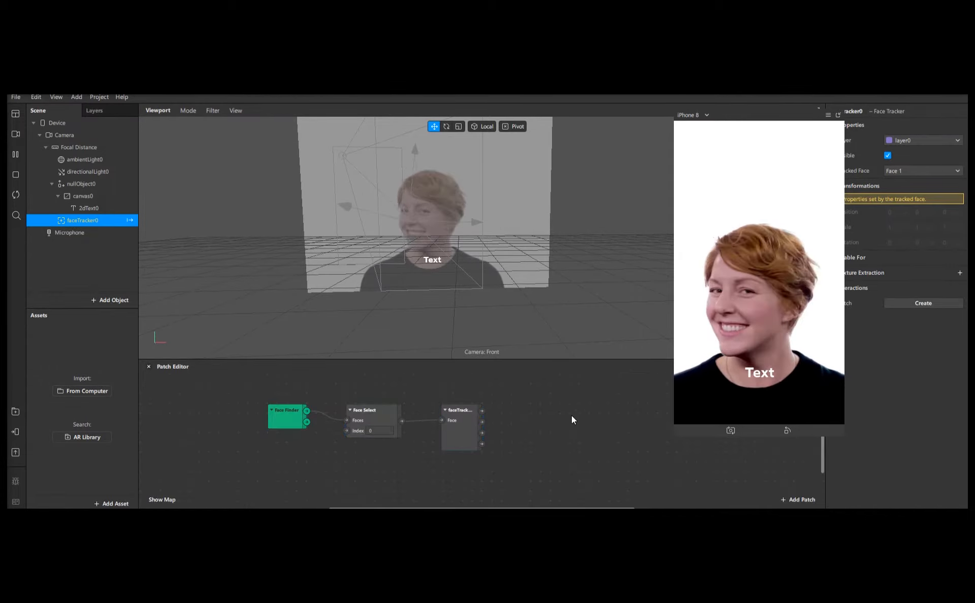
{"action": "middle_click_drag", "start_coordinate": [434, 398], "coordinate": [415, 406]}
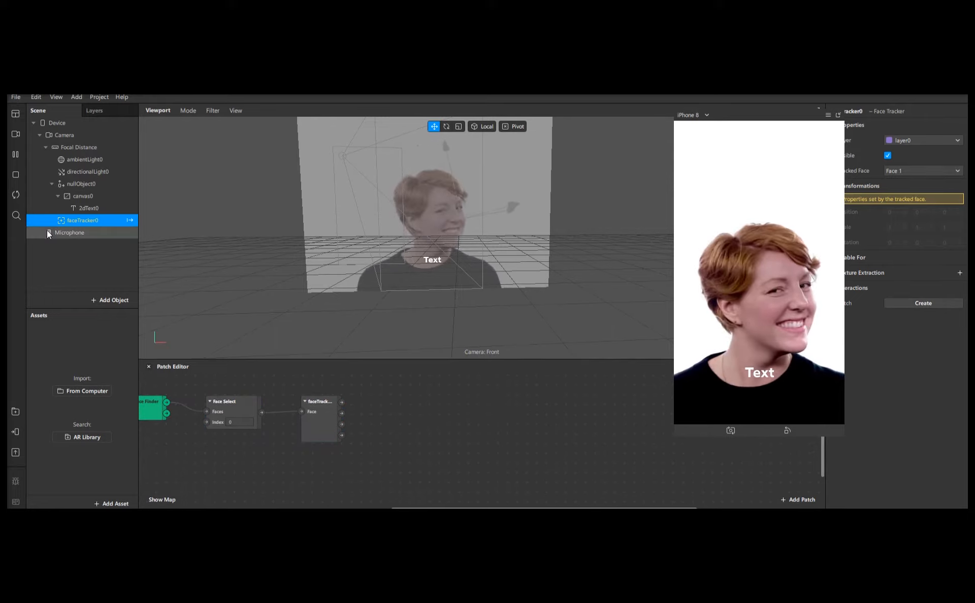
{"action": "left_click", "coordinate": [83, 187]}
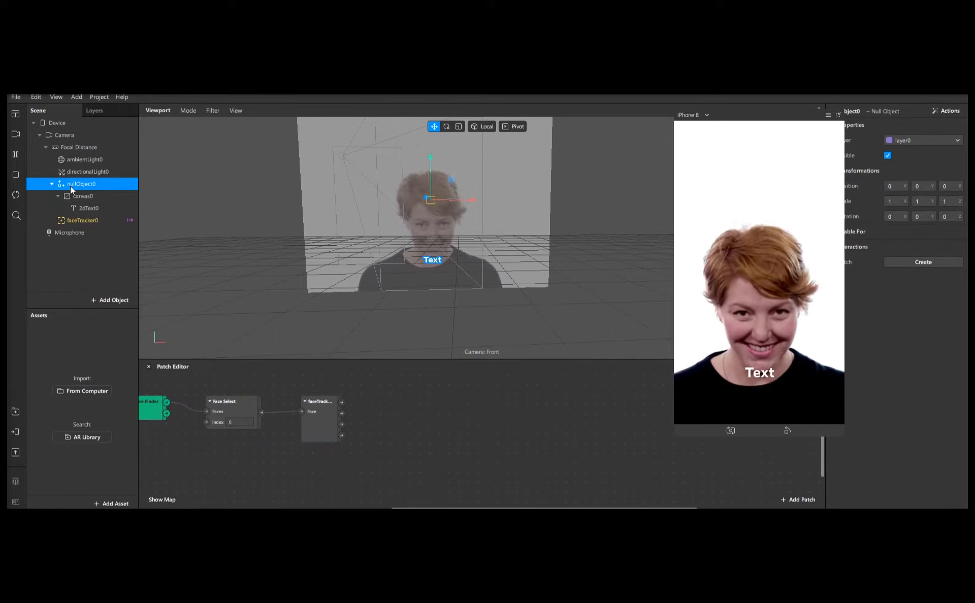
{"action": "left_click_drag", "start_coordinate": [71, 186], "coordinate": [503, 449]}
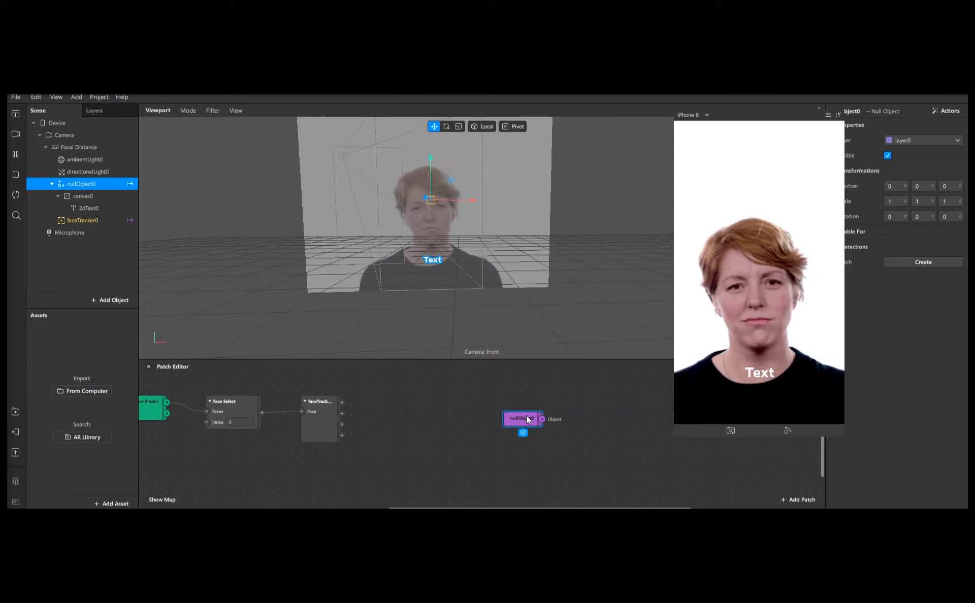
{"action": "key", "text": "Delete"}
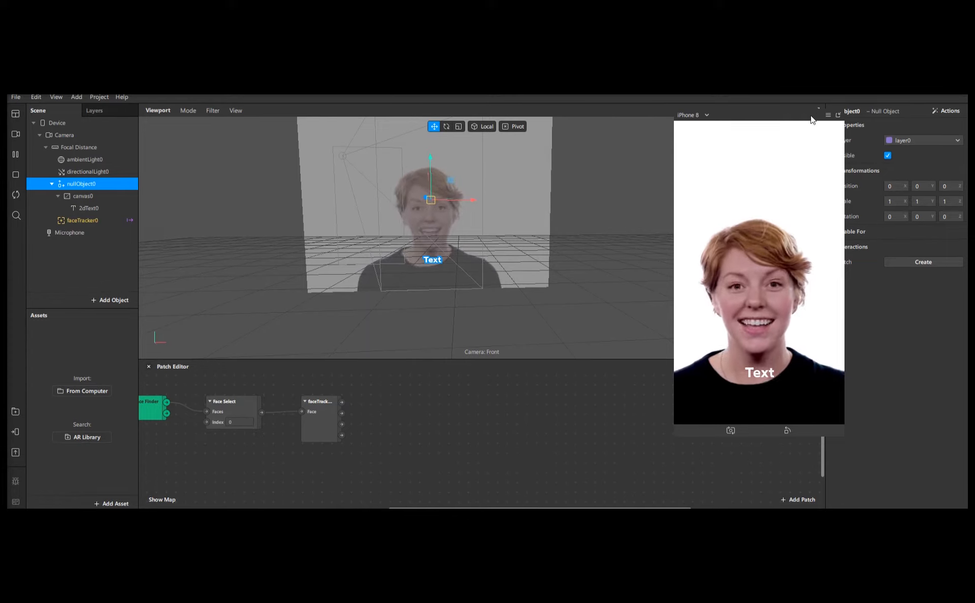
Step: Uncover the null object's properties, create a patch for its Position, and place it beside the face tracker patch
{"action": "left_click_drag", "start_coordinate": [780, 118], "coordinate": [753, 120]}
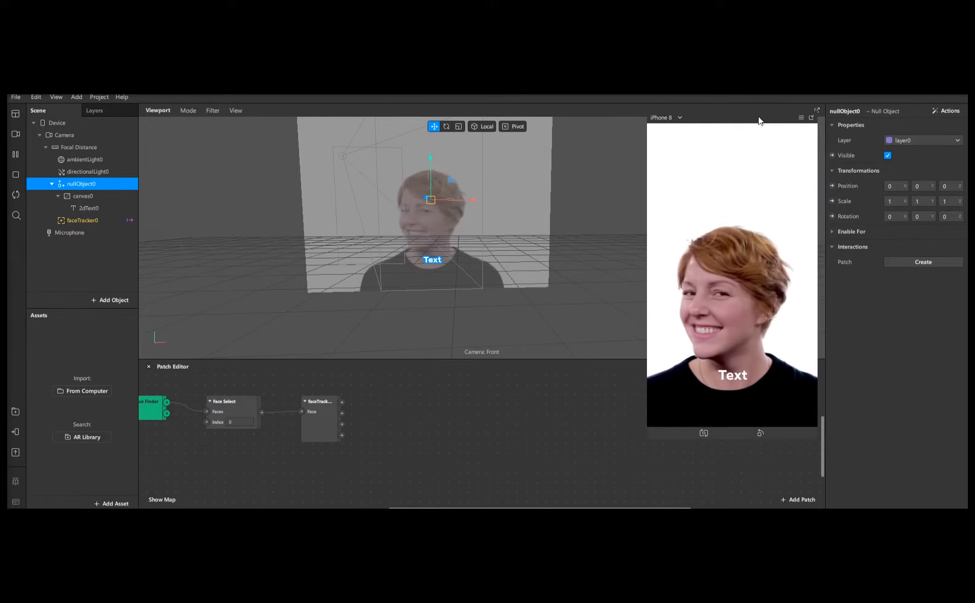
{"action": "left_click", "coordinate": [832, 185]}
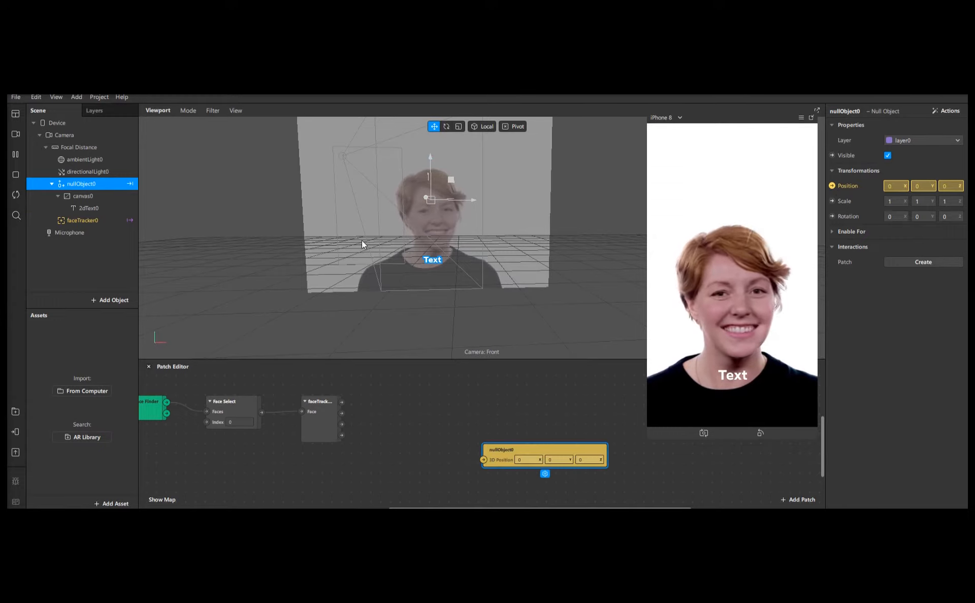
{"action": "left_click_drag", "start_coordinate": [498, 456], "coordinate": [485, 409]}
Step: Connect the face tracker patch's 3D Position output to the null object's 3D Position input
{"action": "scroll", "coordinate": [370, 403], "scroll_direction": "up", "scroll_amount": 2}
{"action": "scroll", "coordinate": [401, 424], "scroll_direction": "up", "scroll_amount": 2}
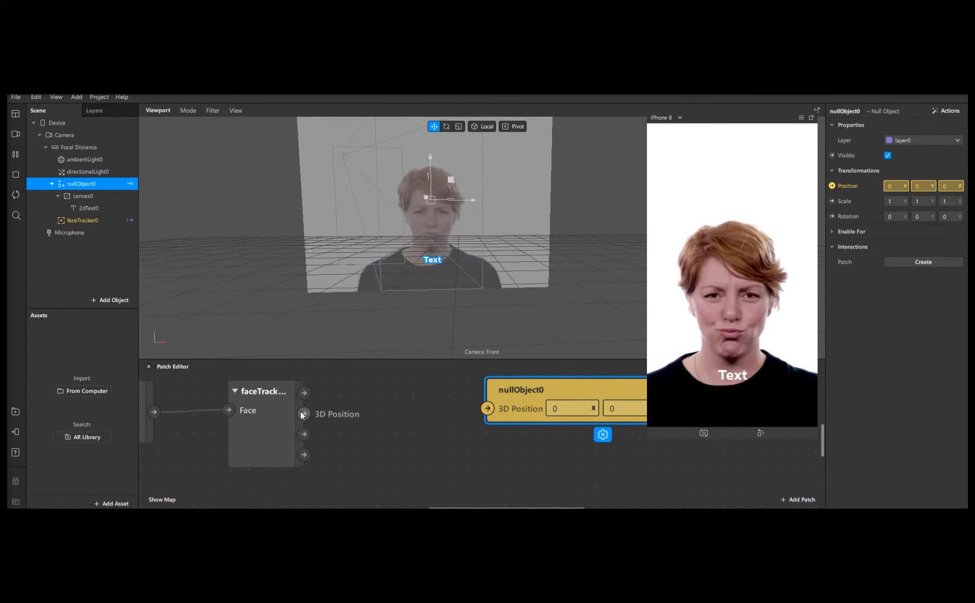
{"action": "left_click_drag", "start_coordinate": [306, 417], "coordinate": [486, 409]}
{"action": "scroll", "coordinate": [500, 432], "scroll_direction": "down", "scroll_amount": 5}
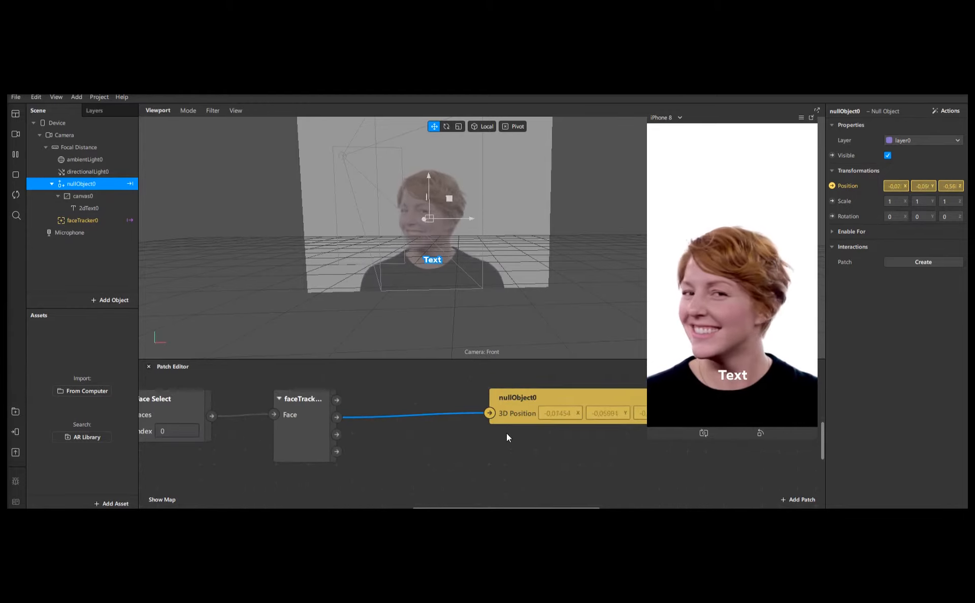
{"action": "middle_click_drag", "start_coordinate": [555, 458], "coordinate": [479, 458]}
{"action": "left_click_drag", "start_coordinate": [465, 408], "coordinate": [478, 409]}
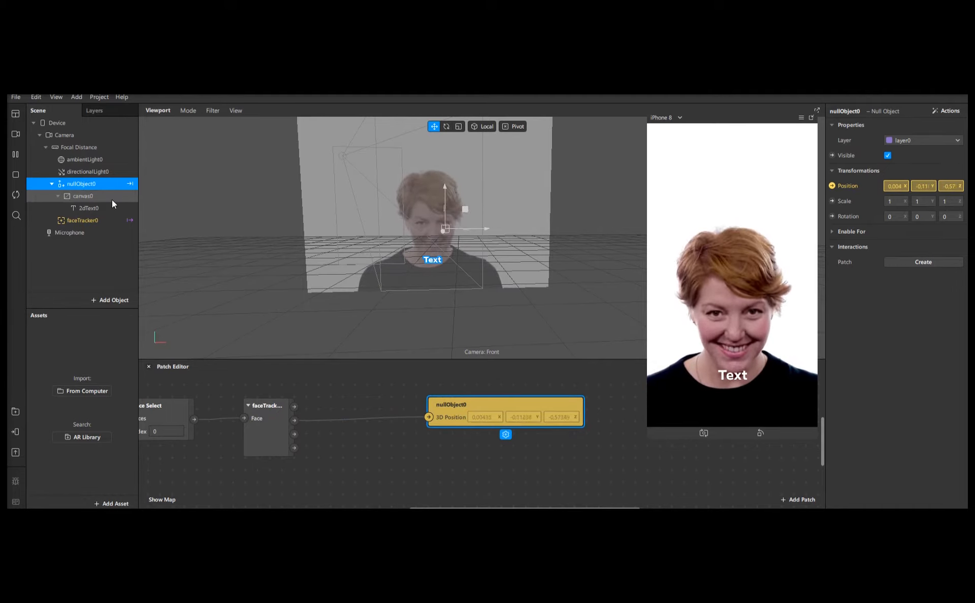
Step: Set the canvas mode to World space and inspect its placement in the 3D scene from the side
{"action": "left_click", "coordinate": [83, 198]}
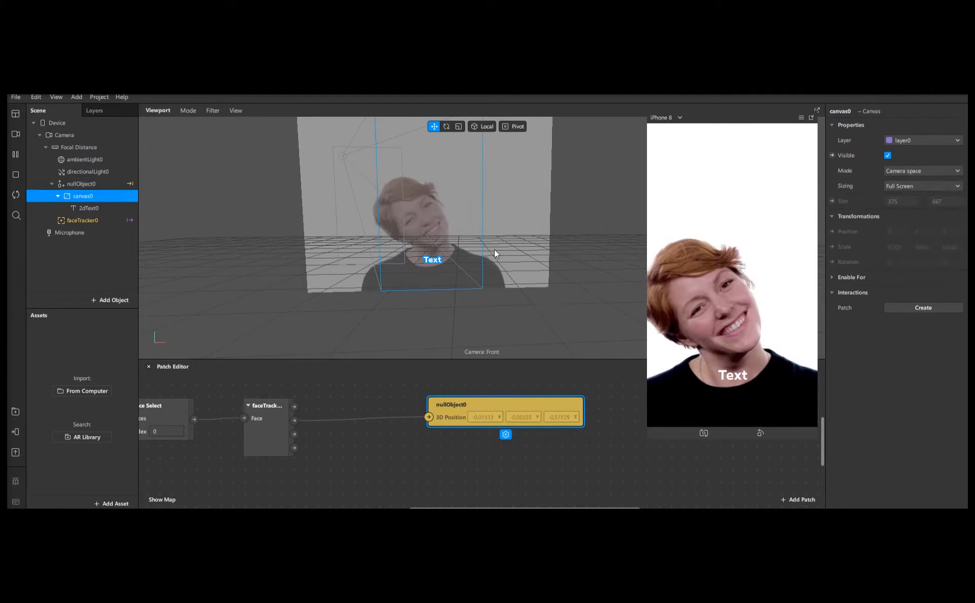
{"action": "left_click", "coordinate": [932, 171]}
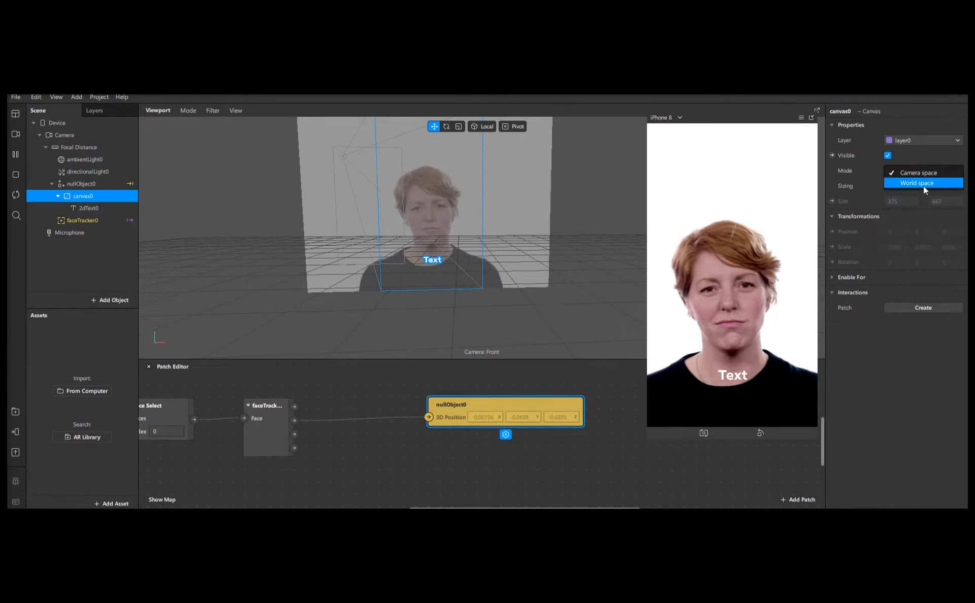
{"action": "left_click", "coordinate": [923, 184]}
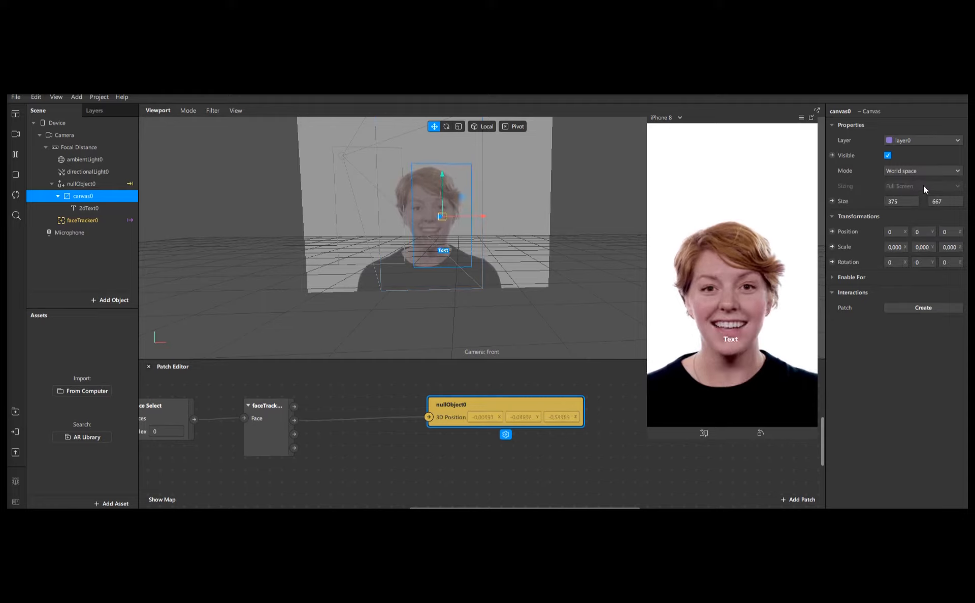
{"action": "left_click_drag", "start_coordinate": [456, 209], "coordinate": [405, 267]}
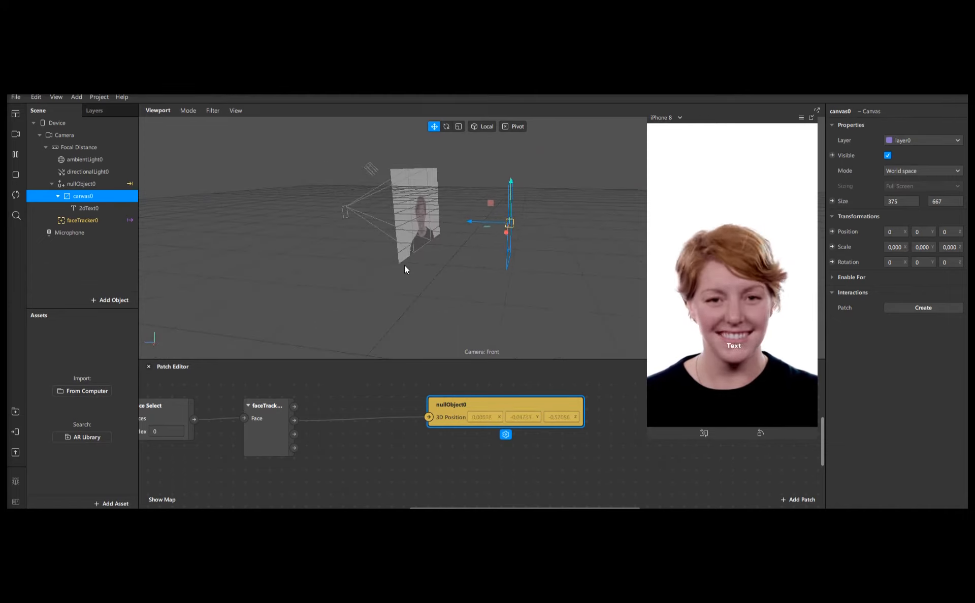
{"action": "left_click_drag", "start_coordinate": [316, 269], "coordinate": [348, 267]}
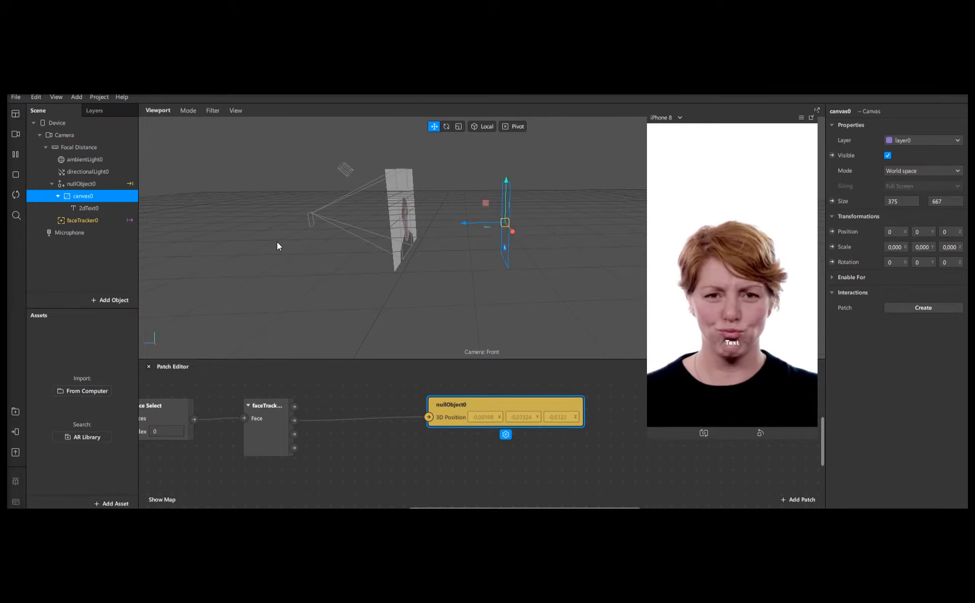
Step: Disconnect the face tracker from the null object's 3D Position and move the null object patch farther away to make room
{"action": "left_click_drag", "start_coordinate": [174, 262], "coordinate": [386, 418]}
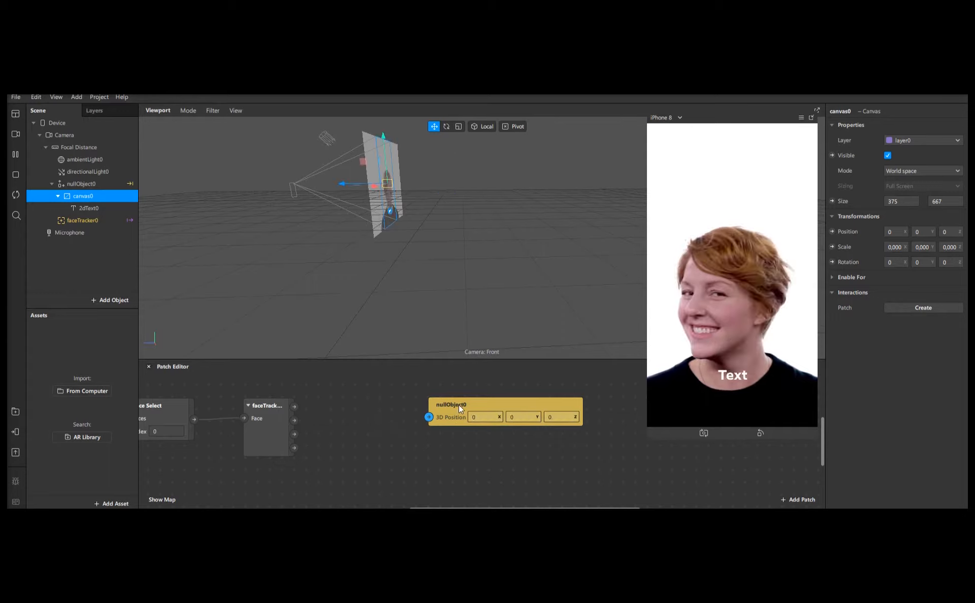
{"action": "left_click_drag", "start_coordinate": [458, 404], "coordinate": [626, 428]}
{"action": "scroll", "coordinate": [401, 407], "scroll_direction": "right", "scroll_amount": 5}
{"action": "left_click", "coordinate": [486, 403]}
{"action": "left_click_drag", "start_coordinate": [503, 420], "coordinate": [577, 409]}
{"action": "left_click", "coordinate": [233, 431]}
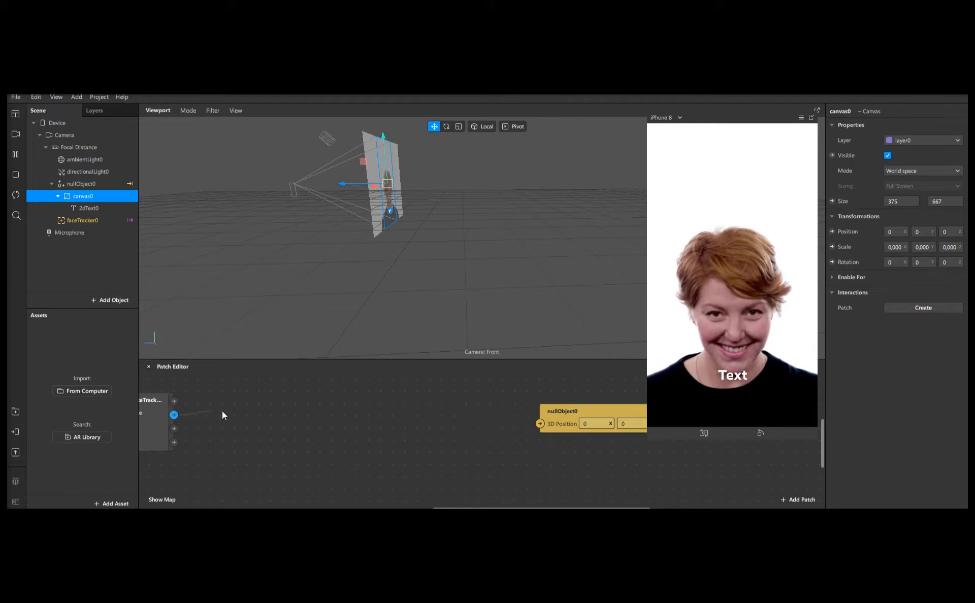
Step: Add an Unpack patch fed by the face tracker patch's 3D Position output
{"action": "left_click_drag", "start_coordinate": [222, 415], "coordinate": [224, 411]}
{"action": "type", "text": "unpac"}
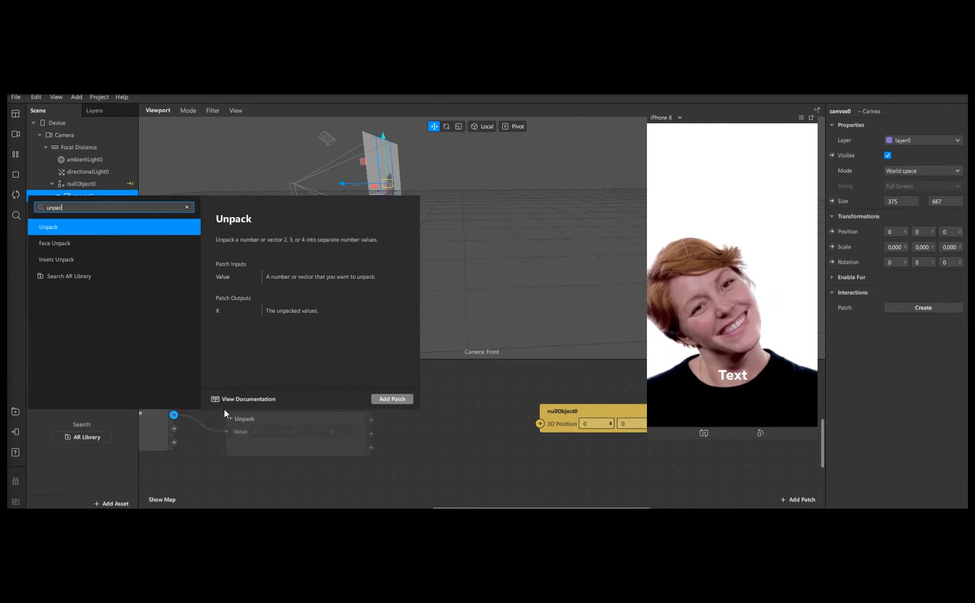
{"action": "key", "text": "Return"}
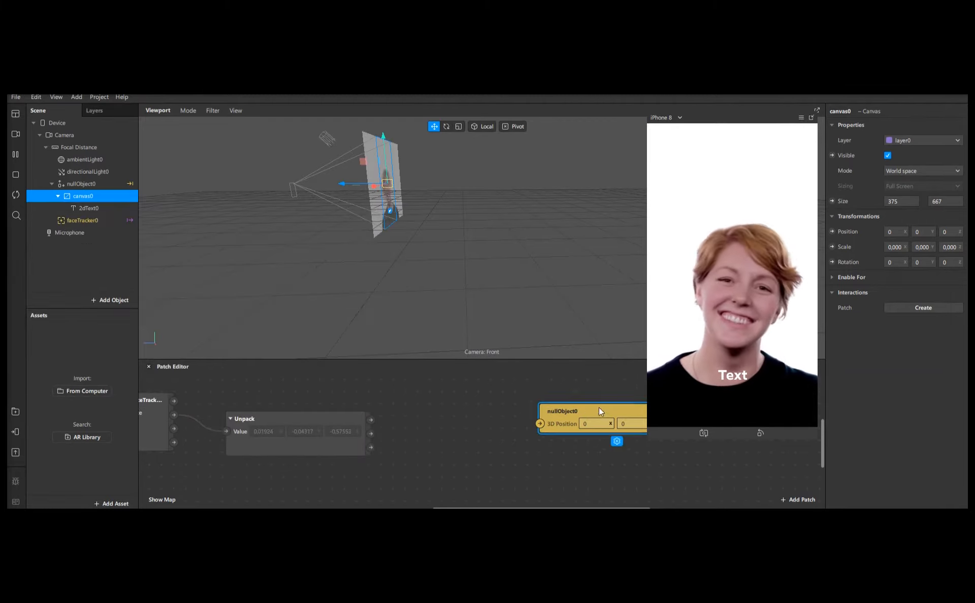
Step: Add a Pack patch before the null object patch, connect its output to the 3D Position input, and align it beside that patch
{"action": "left_click_drag", "start_coordinate": [572, 408], "coordinate": [657, 408]}
{"action": "middle_click_drag", "start_coordinate": [524, 420], "coordinate": [443, 420]}
{"action": "double_click", "coordinate": [442, 420]}
{"action": "type", "text": "pack"}
{"action": "key", "text": "Return"}
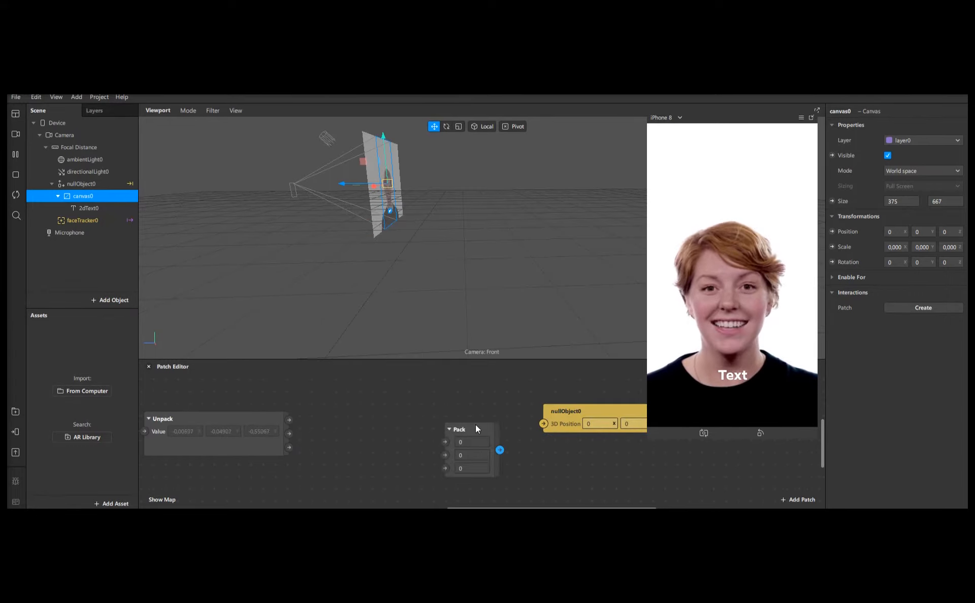
{"action": "left_click_drag", "start_coordinate": [499, 450], "coordinate": [541, 424]}
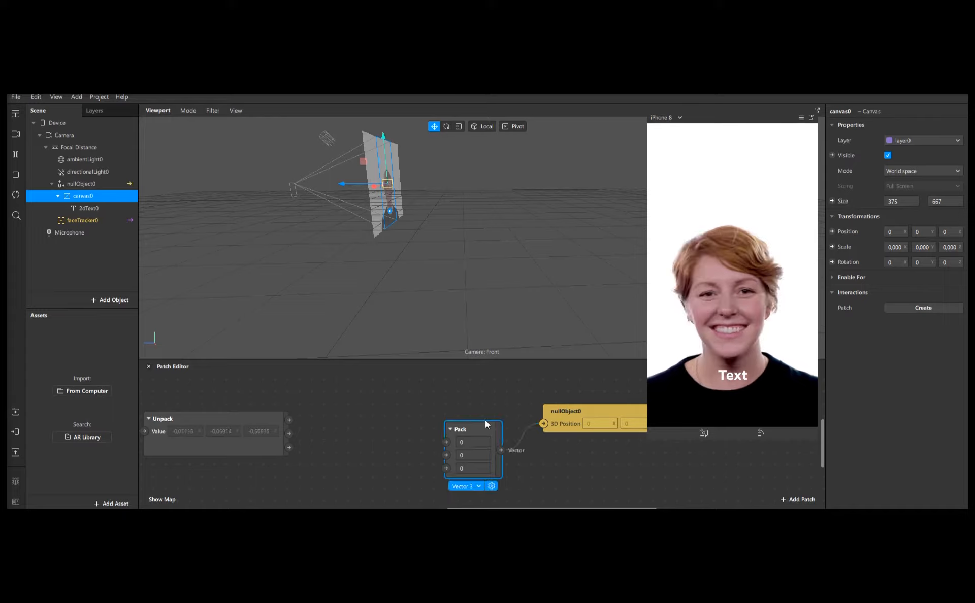
{"action": "left_click_drag", "start_coordinate": [470, 425], "coordinate": [495, 407]}
Step: Try linking Unpack's first two outputs directly to Pack's first two inputs, and remove the second link after checking the movement
{"action": "scroll", "coordinate": [389, 175], "scroll_direction": "up", "scroll_amount": 3}
{"action": "left_click_drag", "start_coordinate": [387, 172], "coordinate": [547, 210]}
{"action": "scroll", "coordinate": [529, 210], "scroll_direction": "up", "scroll_amount": 2}
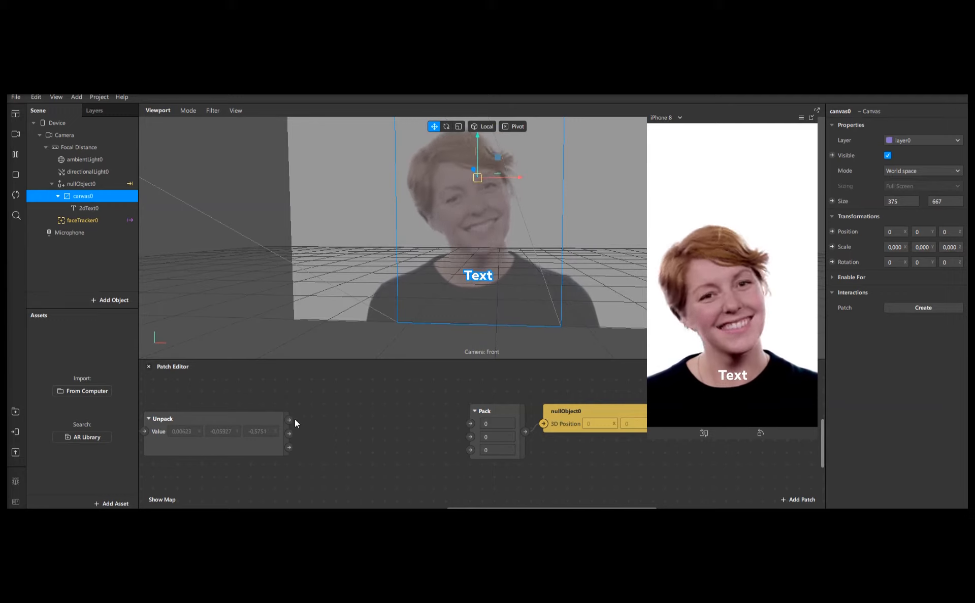
{"action": "left_click_drag", "start_coordinate": [289, 420], "coordinate": [468, 423]}
{"action": "left_click_drag", "start_coordinate": [289, 433], "coordinate": [468, 437]}
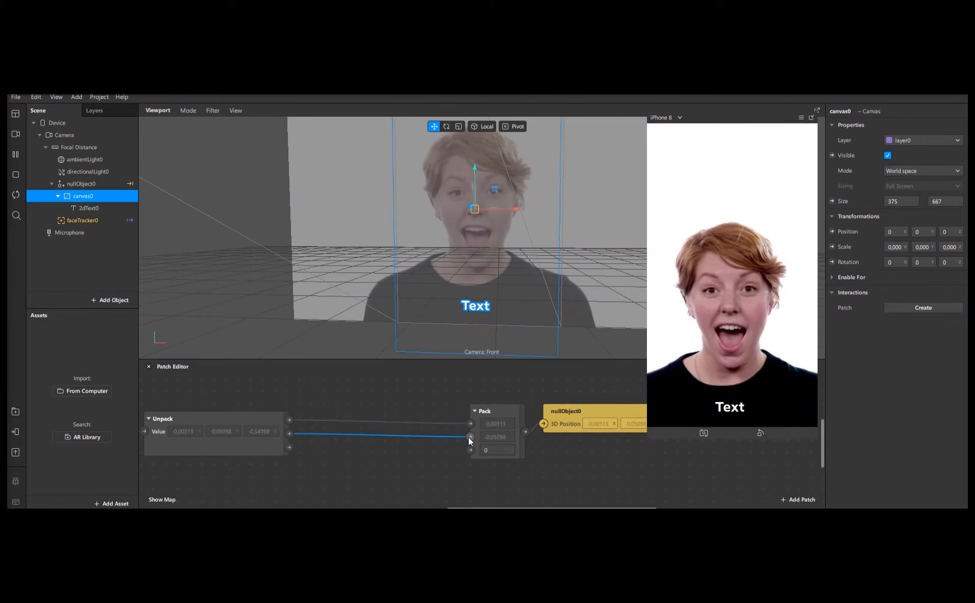
{"action": "scroll", "coordinate": [469, 284], "scroll_direction": "down", "scroll_amount": 5}
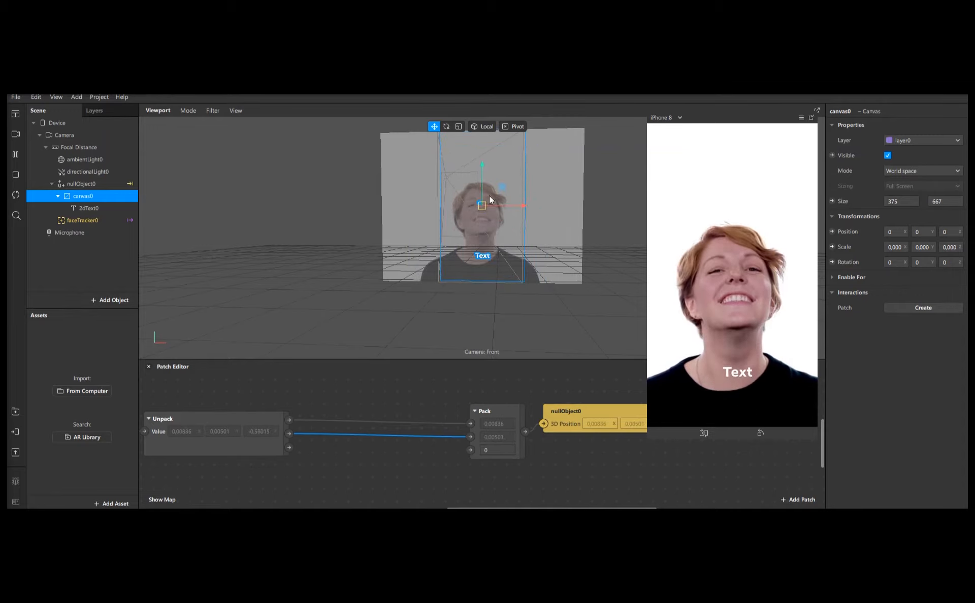
{"action": "middle_click_drag", "start_coordinate": [471, 231], "coordinate": [401, 251]}
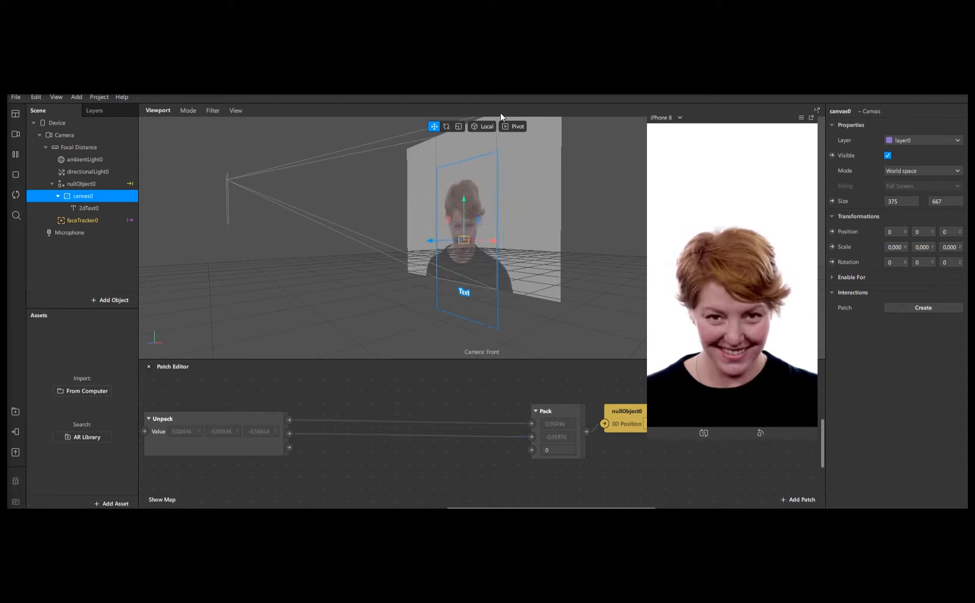
{"action": "right_click_drag", "start_coordinate": [520, 294], "coordinate": [468, 282]}
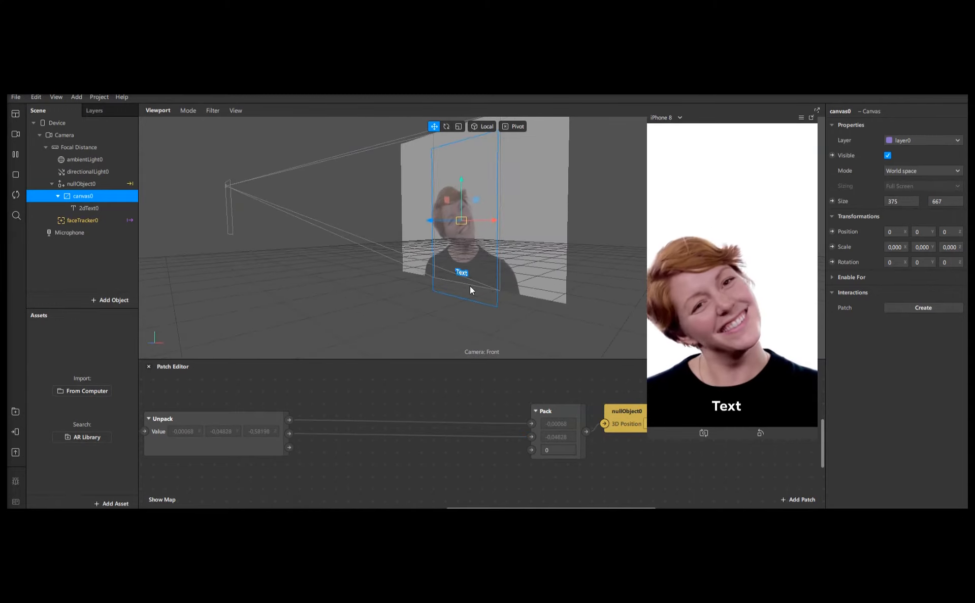
{"action": "left_click_drag", "start_coordinate": [531, 436], "coordinate": [324, 438]}
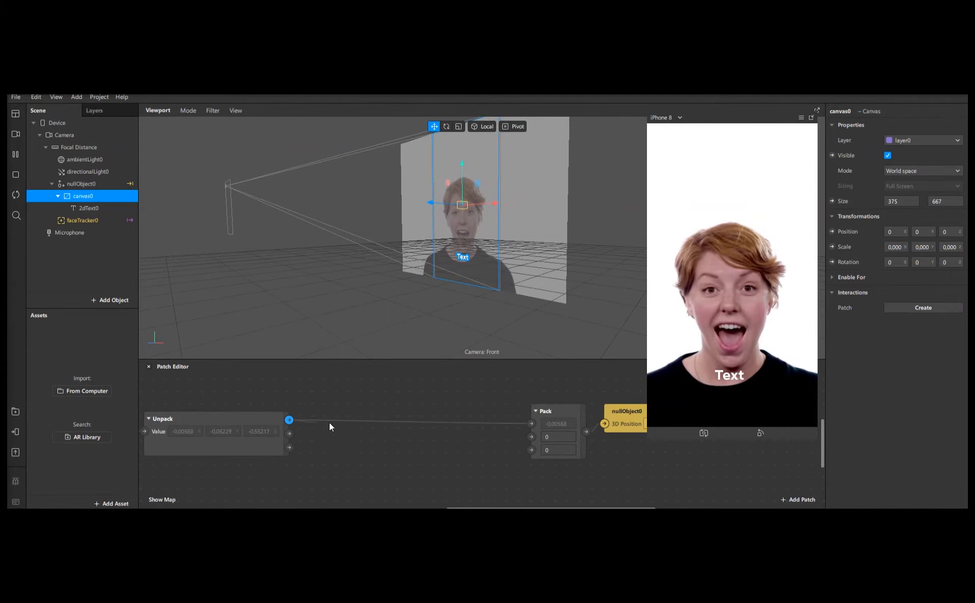
Step: Insert a Multiply patch between Unpack's first output and Pack's first input
{"action": "left_click_drag", "start_coordinate": [373, 416], "coordinate": [376, 416]}
{"action": "type", "text": "mult"}
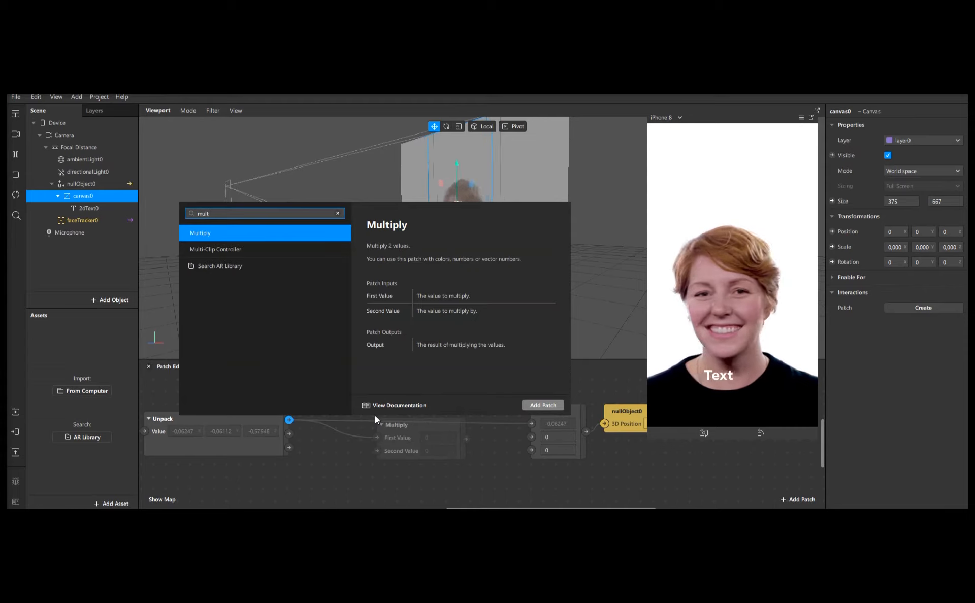
{"action": "key", "text": "Return"}
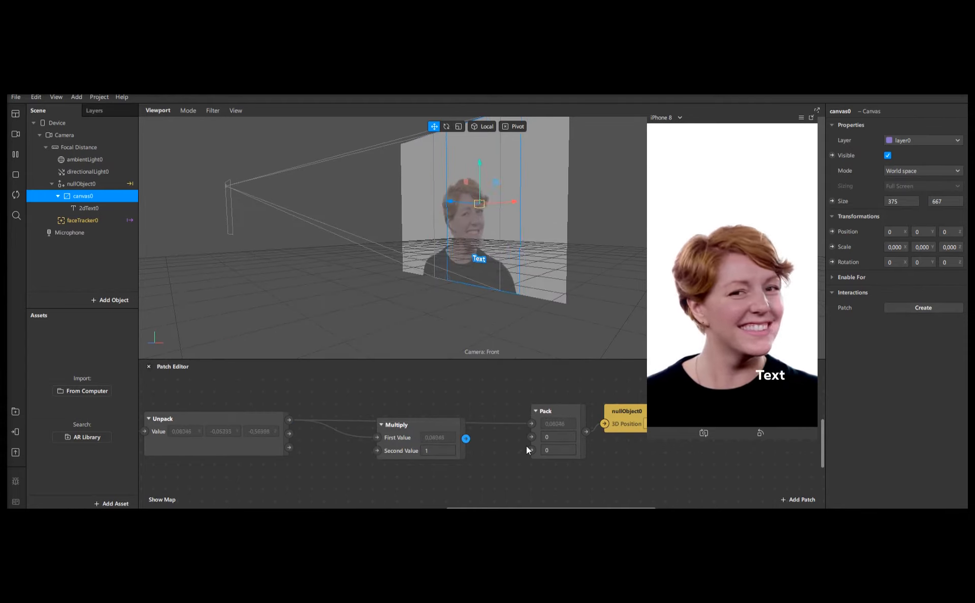
{"action": "left_click_drag", "start_coordinate": [468, 438], "coordinate": [531, 424]}
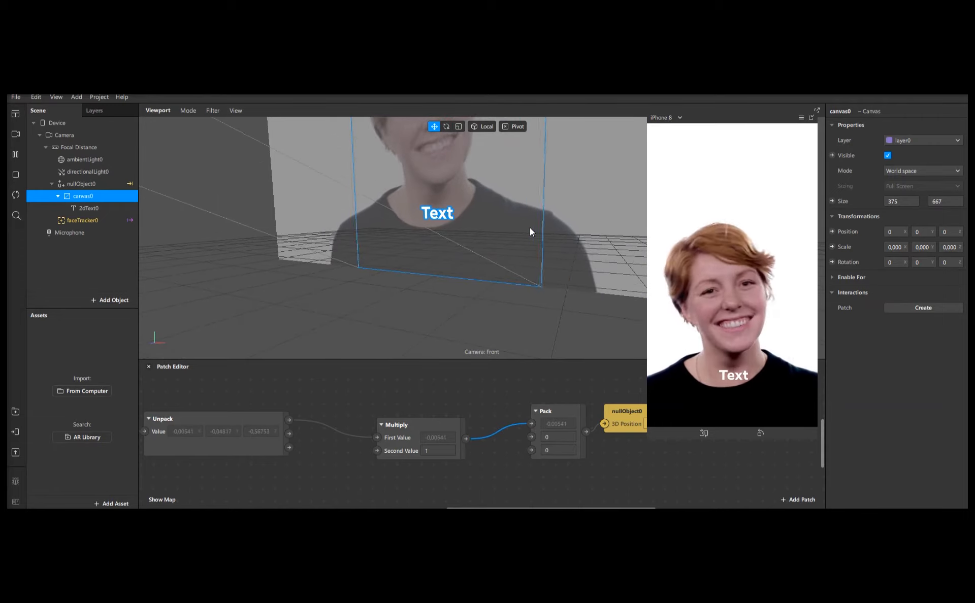
Step: Set the Multiply patch's Second Value to 0,5
{"action": "left_click", "coordinate": [440, 451]}
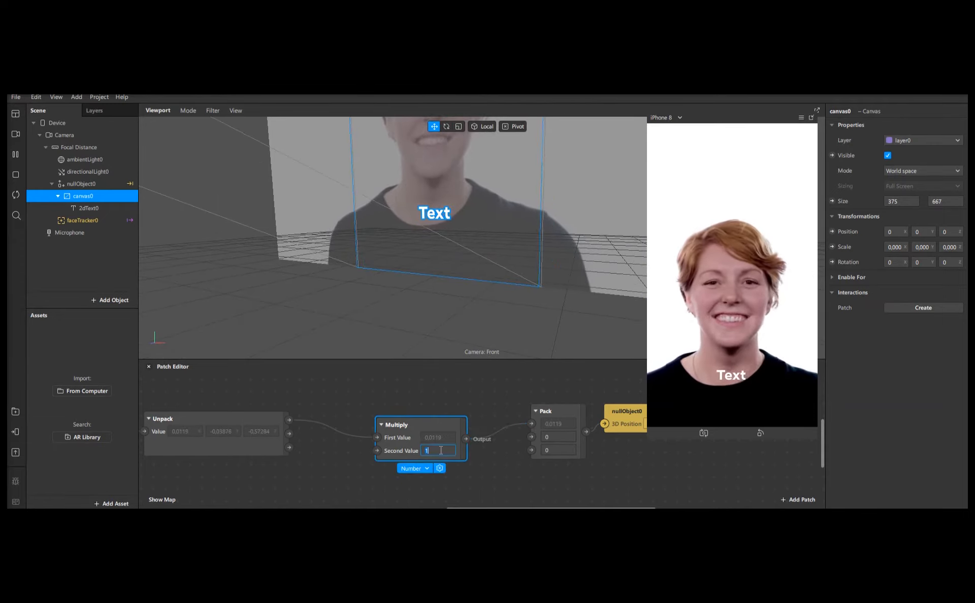
{"action": "type", "text": "0.5"}
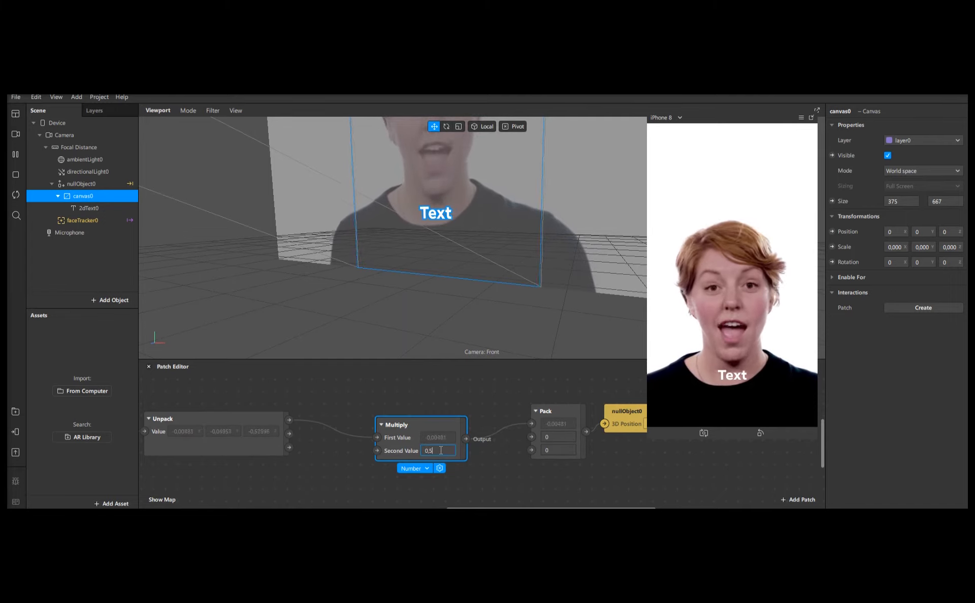
{"action": "left_click", "coordinate": [418, 396]}
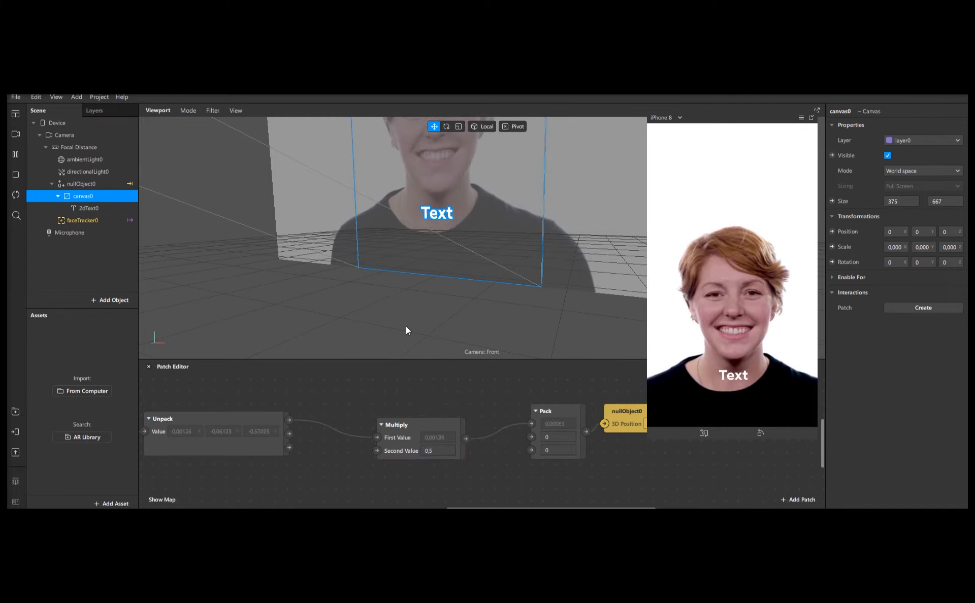
Step: Set the Multiply patch's Second Value to 0,1
{"action": "left_click", "coordinate": [443, 452]}
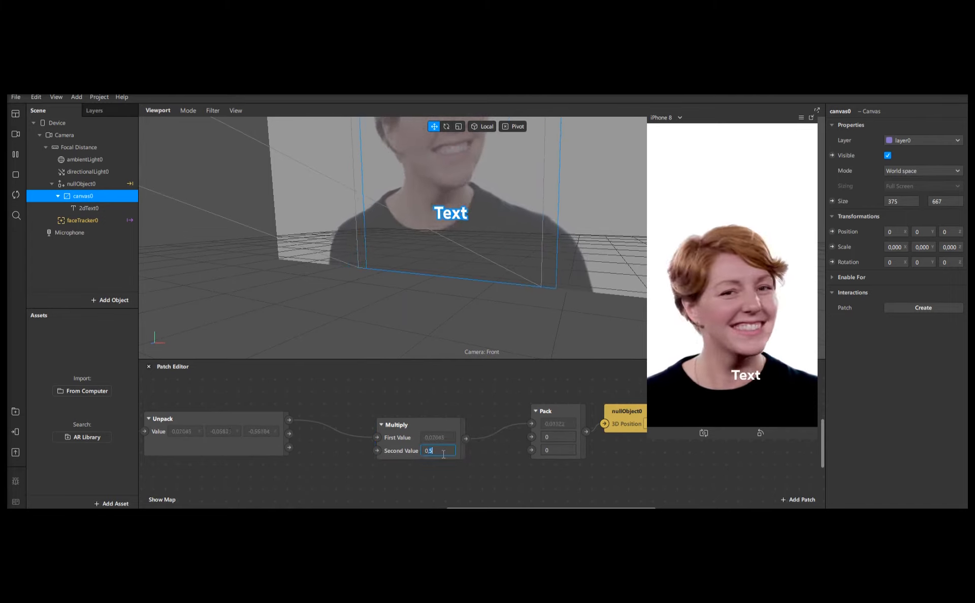
{"action": "key", "text": "BackSpace"}
{"action": "type", "text": "1"}
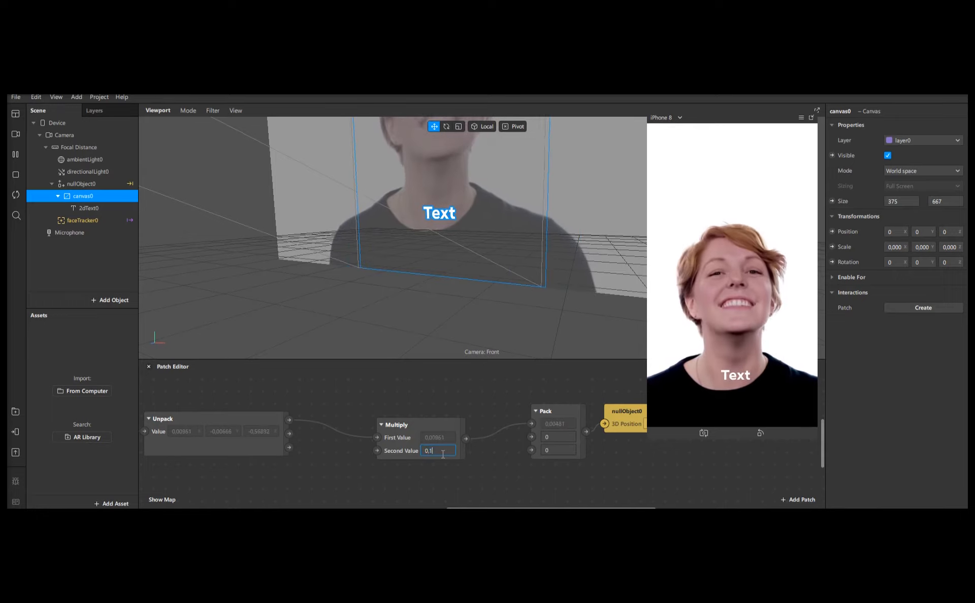
{"action": "left_click", "coordinate": [511, 326]}
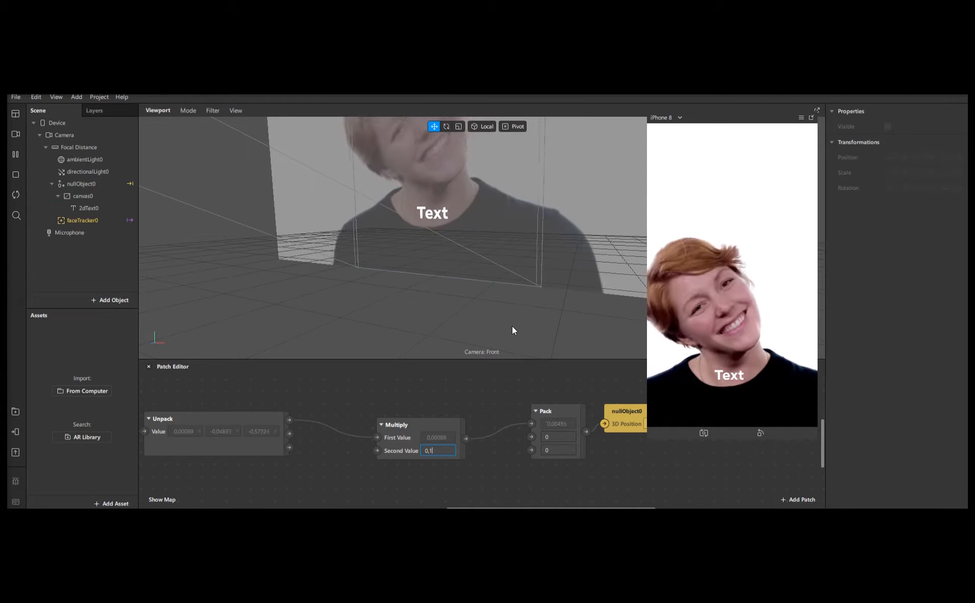
{"action": "left_click", "coordinate": [441, 427]}
{"action": "left_click", "coordinate": [447, 404]}
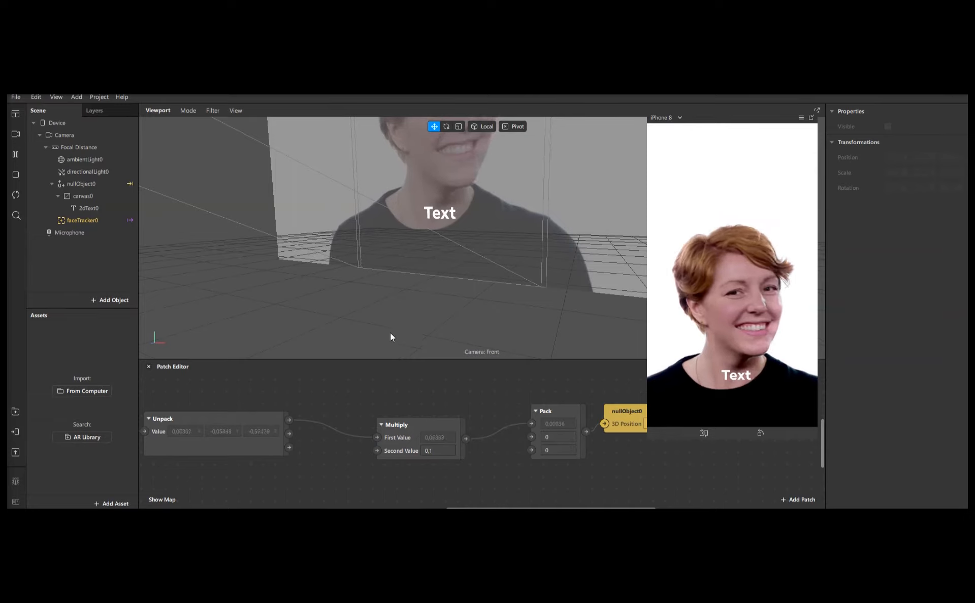
Step: Move the Multiply patch higher in the graph and set its Second Value to 0,2
{"action": "left_click_drag", "start_coordinate": [401, 438], "coordinate": [398, 412]}
{"action": "left_click", "coordinate": [312, 407]}
{"action": "scroll", "coordinate": [313, 401], "scroll_direction": "down", "scroll_amount": 3}
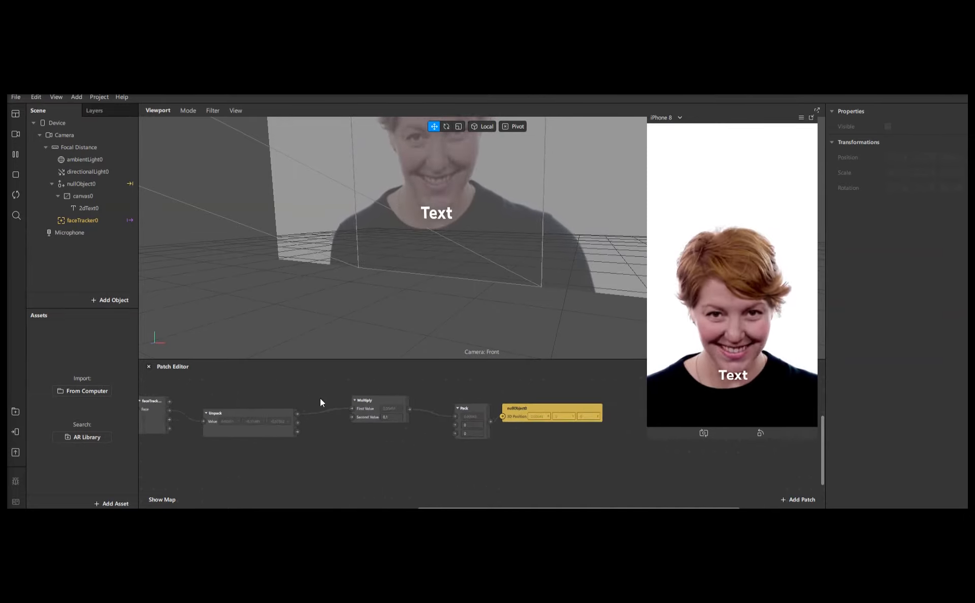
{"action": "left_click_drag", "start_coordinate": [320, 398], "coordinate": [419, 407]}
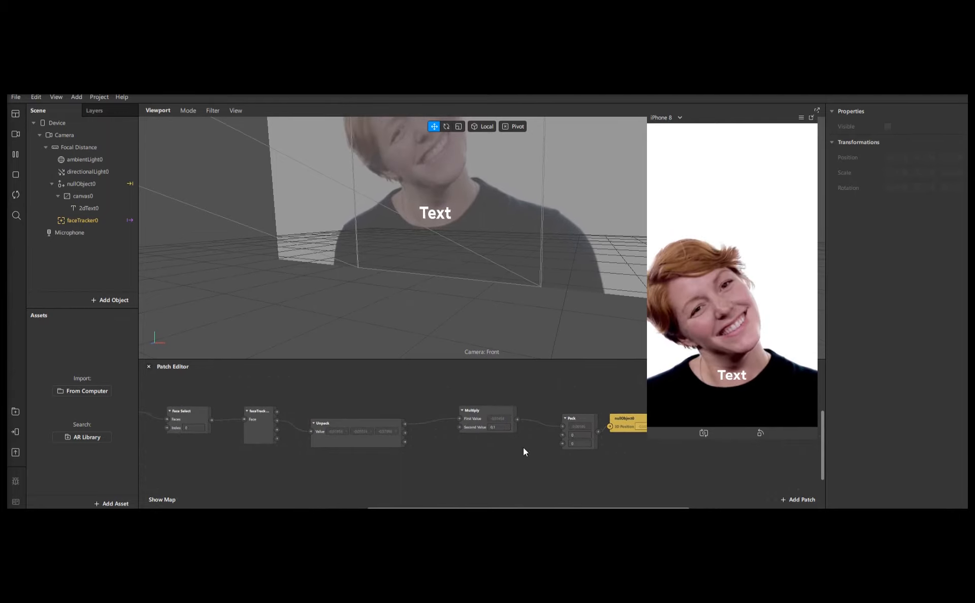
{"action": "scroll", "coordinate": [521, 444], "scroll_direction": "up", "scroll_amount": 4}
{"action": "left_click", "coordinate": [490, 417]}
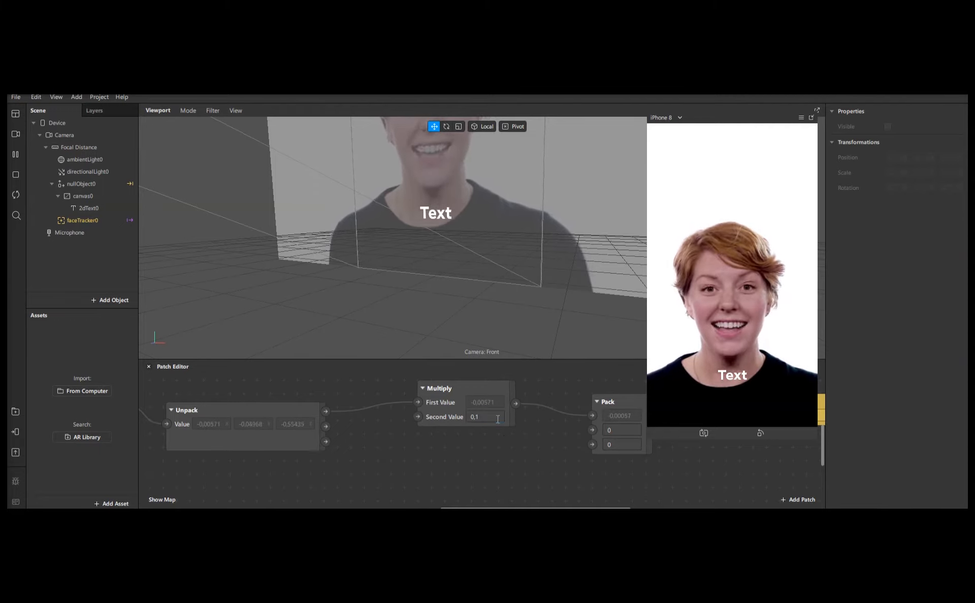
{"action": "key", "text": "BackSpace"}
{"action": "type", "text": "2"}
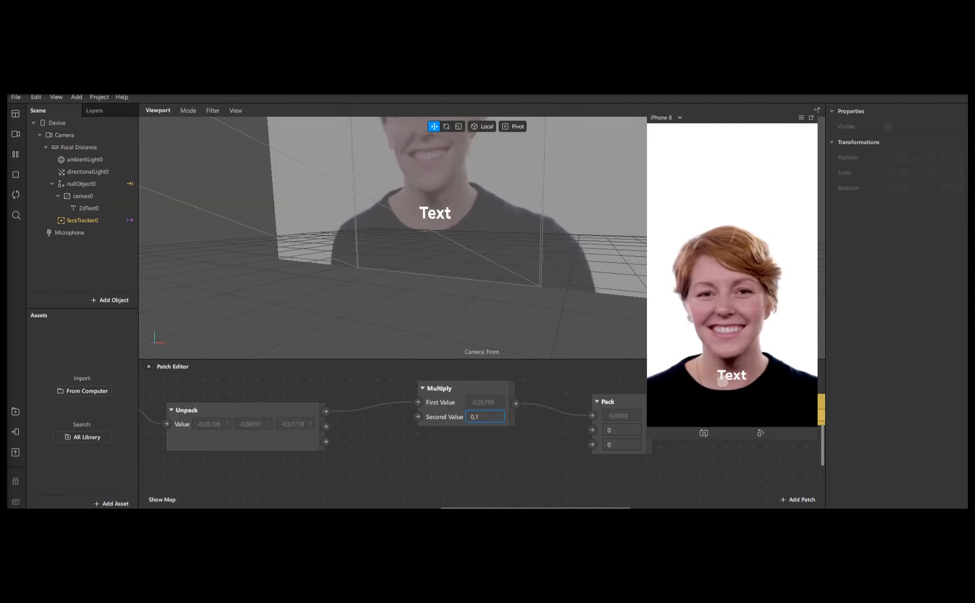
{"action": "left_click", "coordinate": [565, 437]}
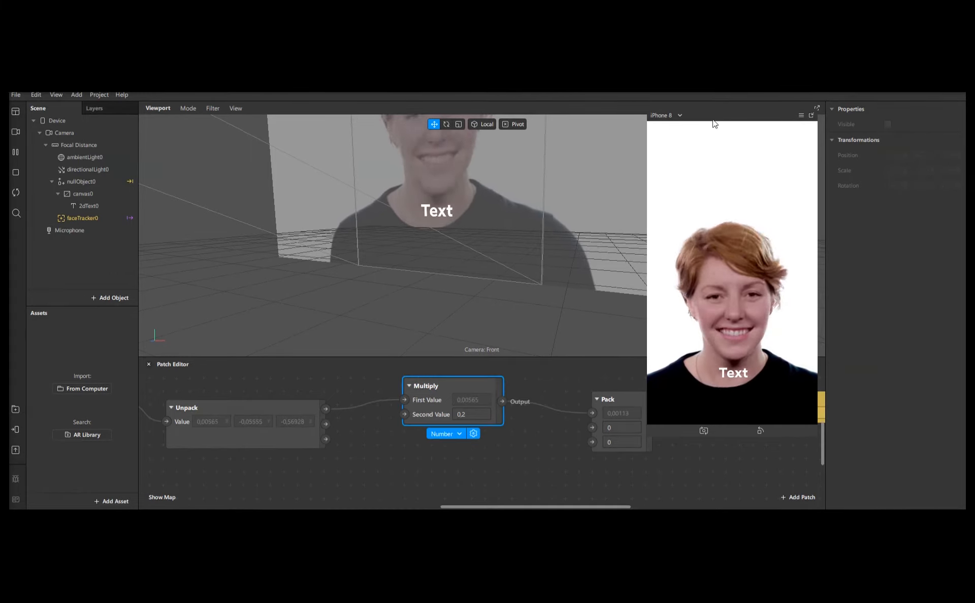
Step: Switch the device preview to Resizable Window and widen it to a landscape shape
{"action": "left_click_drag", "start_coordinate": [716, 124], "coordinate": [699, 138]}
{"action": "left_click", "coordinate": [667, 131]}
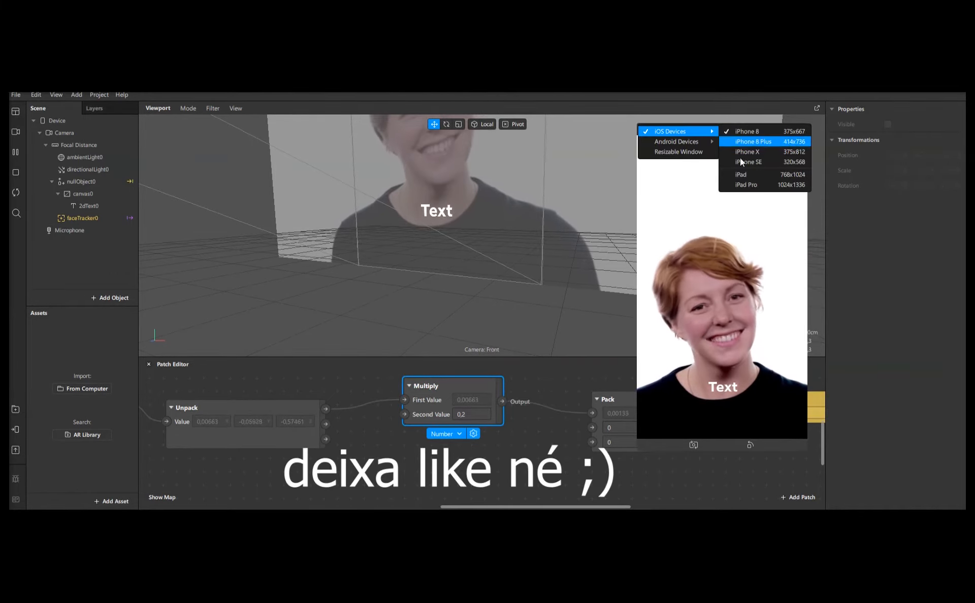
{"action": "left_click", "coordinate": [676, 152]}
{"action": "left_click_drag", "start_coordinate": [703, 135], "coordinate": [712, 129]}
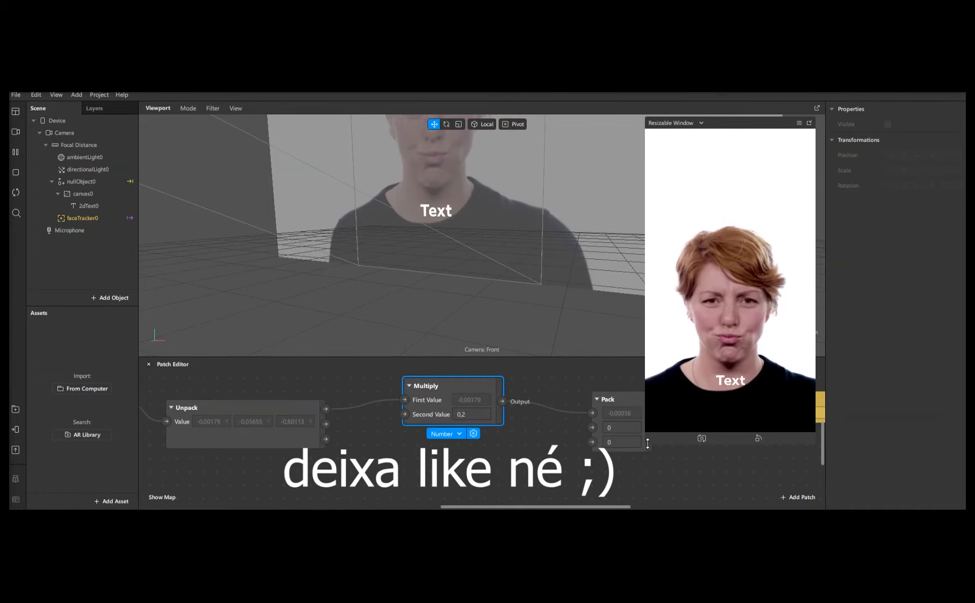
{"action": "left_click_drag", "start_coordinate": [647, 445], "coordinate": [466, 407]}
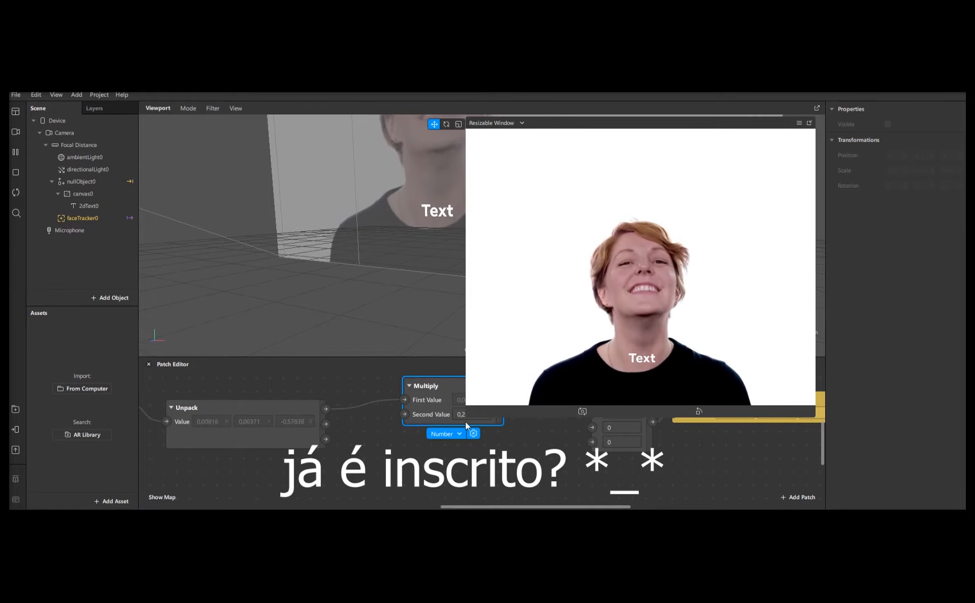
Step: Narrow the preview window to a portrait shape and select the 2D text in the viewport
{"action": "left_click_drag", "start_coordinate": [480, 415], "coordinate": [607, 434]}
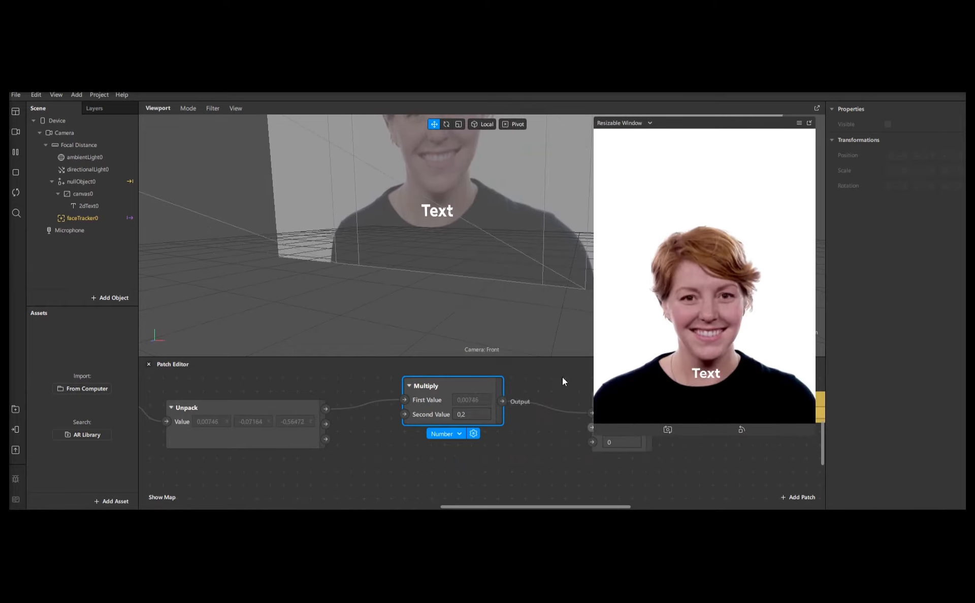
{"action": "left_click", "coordinate": [436, 209]}
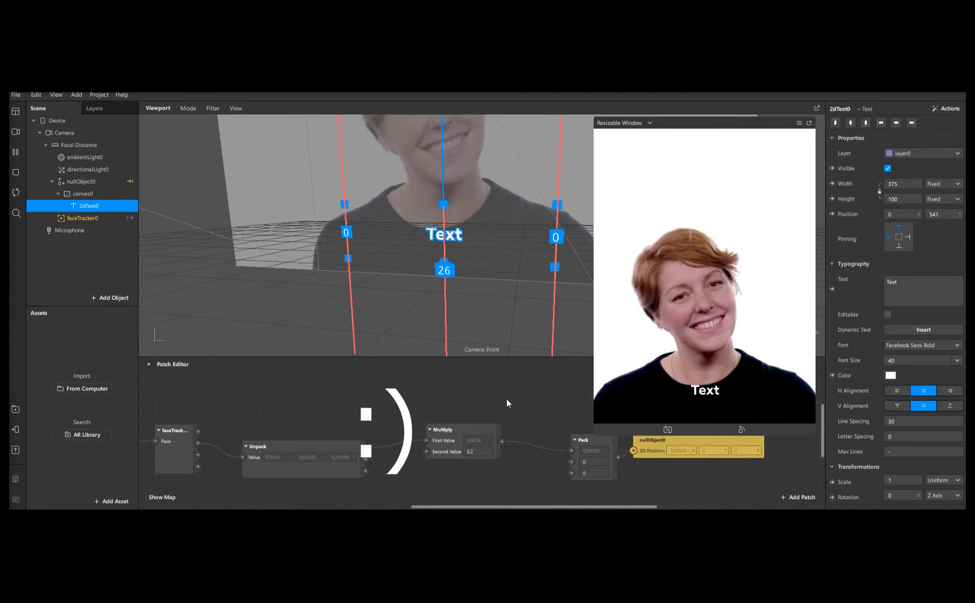
{"action": "left_click_drag", "start_coordinate": [516, 403], "coordinate": [502, 395], "text": "alt"}
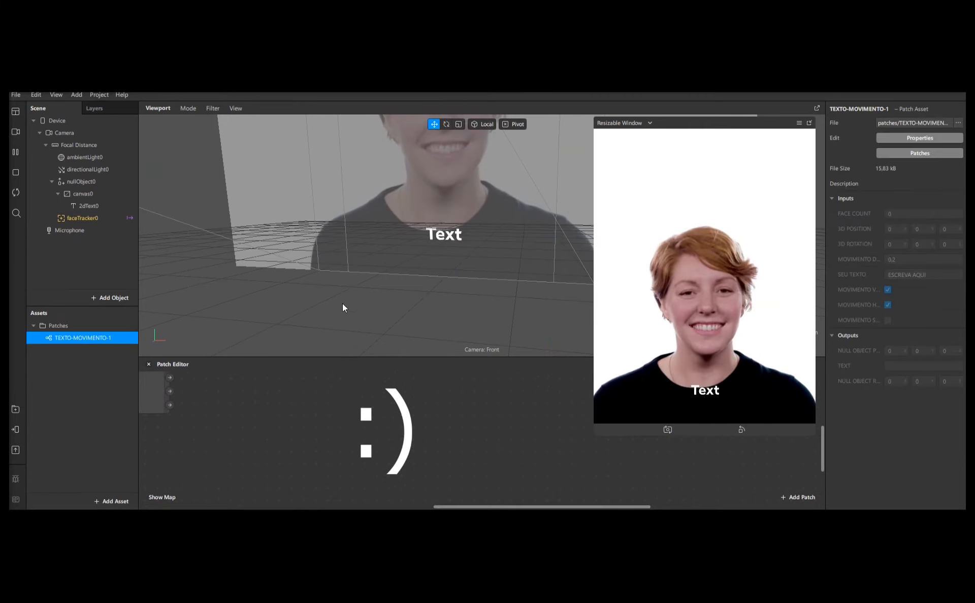
Step: Add the TEXTO-MOVIMENTO-1 patch asset to the patch graph, beyond the faceTracker patch
{"action": "left_click_drag", "start_coordinate": [331, 411], "coordinate": [455, 461], "text": "alt"}
{"action": "scroll", "coordinate": [444, 425], "scroll_direction": "left", "scroll_amount": 5}
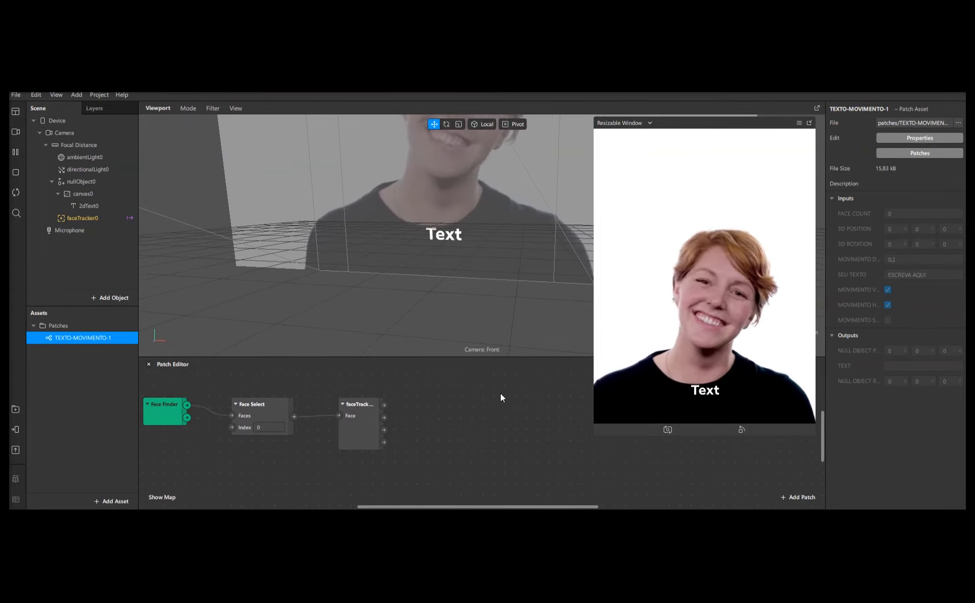
{"action": "left_click", "coordinate": [69, 376]}
{"action": "left_click", "coordinate": [81, 338]}
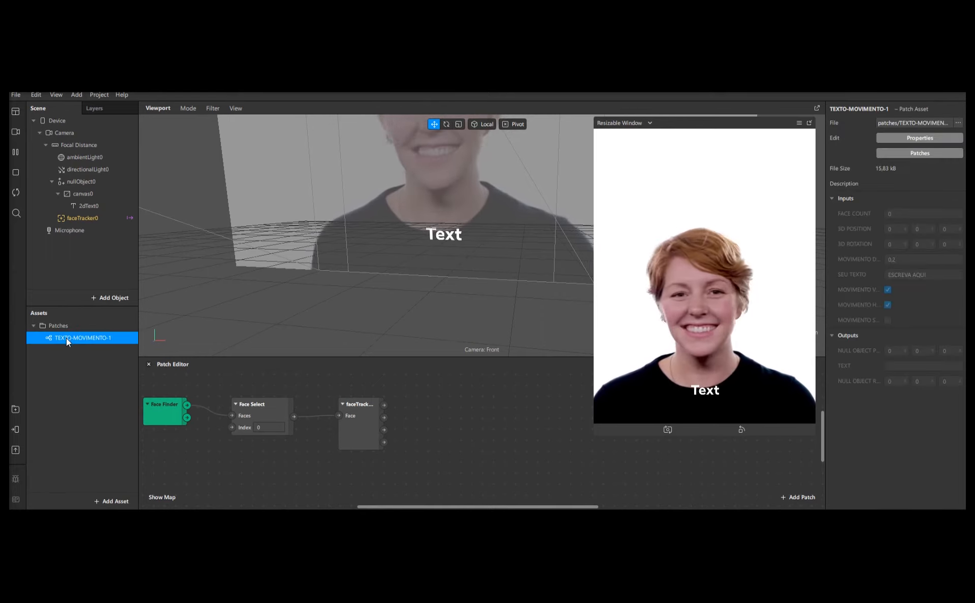
{"action": "left_click_drag", "start_coordinate": [66, 338], "coordinate": [384, 410]}
{"action": "left_click_drag", "start_coordinate": [516, 421], "coordinate": [516, 423]}
{"action": "scroll", "coordinate": [450, 443], "scroll_direction": "right", "scroll_amount": 5}
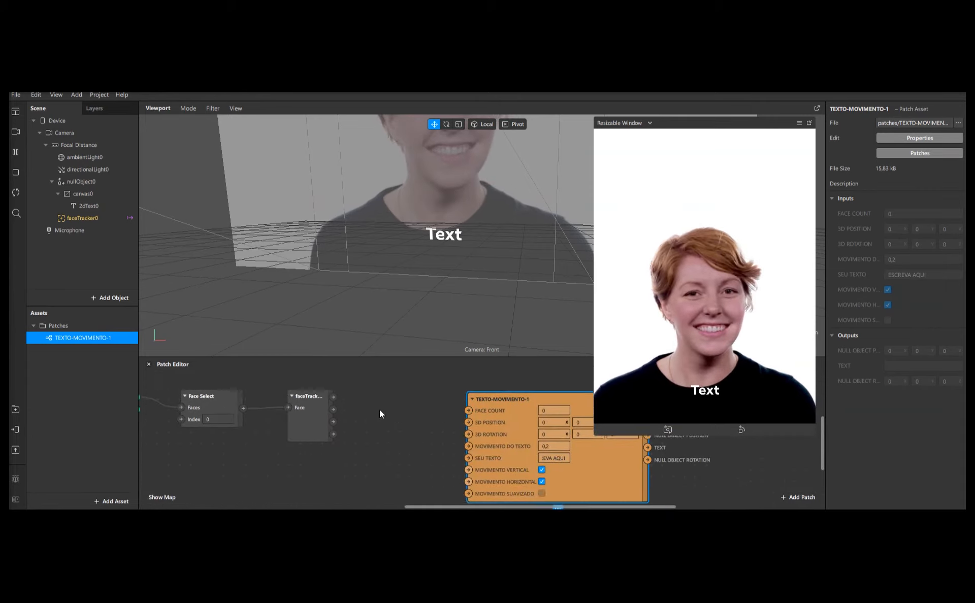
{"action": "left_click_drag", "start_coordinate": [492, 461], "coordinate": [474, 462]}
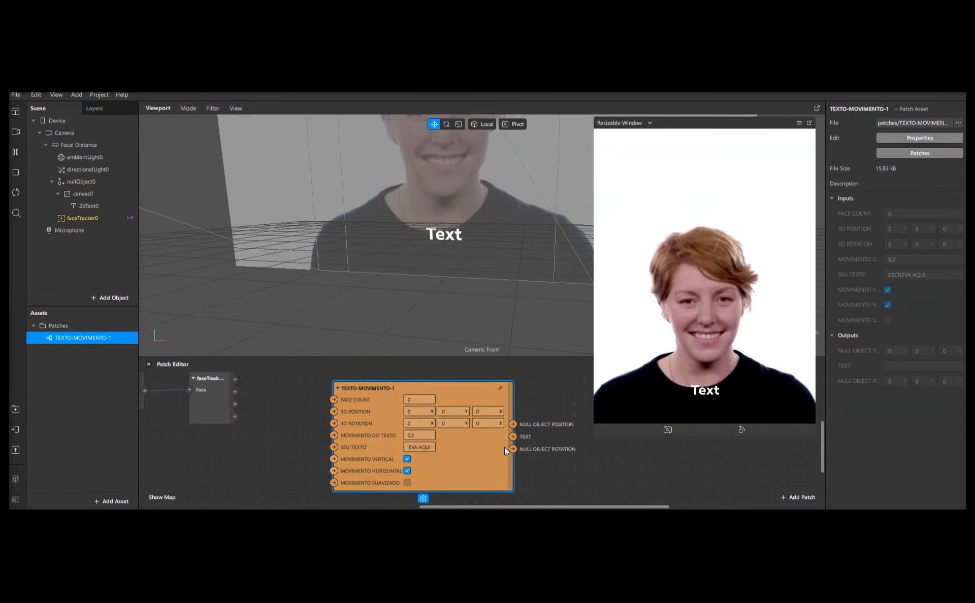
Step: Move the Face Finder patch slightly lower than the Face Select patch
{"action": "left_click", "coordinate": [293, 403]}
{"action": "scroll", "coordinate": [288, 400], "scroll_direction": "up", "scroll_amount": 2}
{"action": "left_click_drag", "start_coordinate": [286, 404], "coordinate": [539, 409]}
{"action": "left_click_drag", "start_coordinate": [202, 384], "coordinate": [188, 409]}
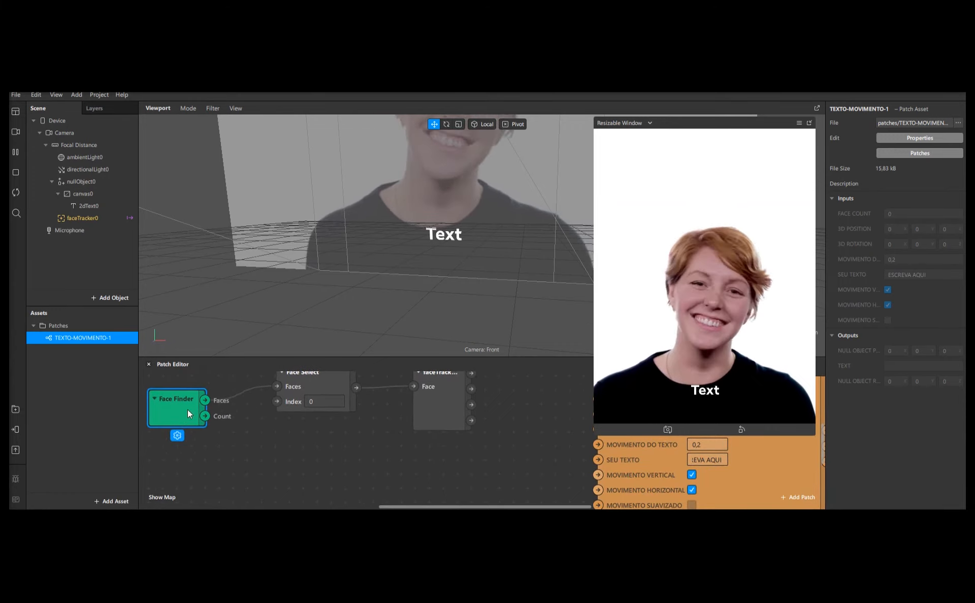
{"action": "scroll", "coordinate": [418, 460], "scroll_direction": "down", "scroll_amount": 3}
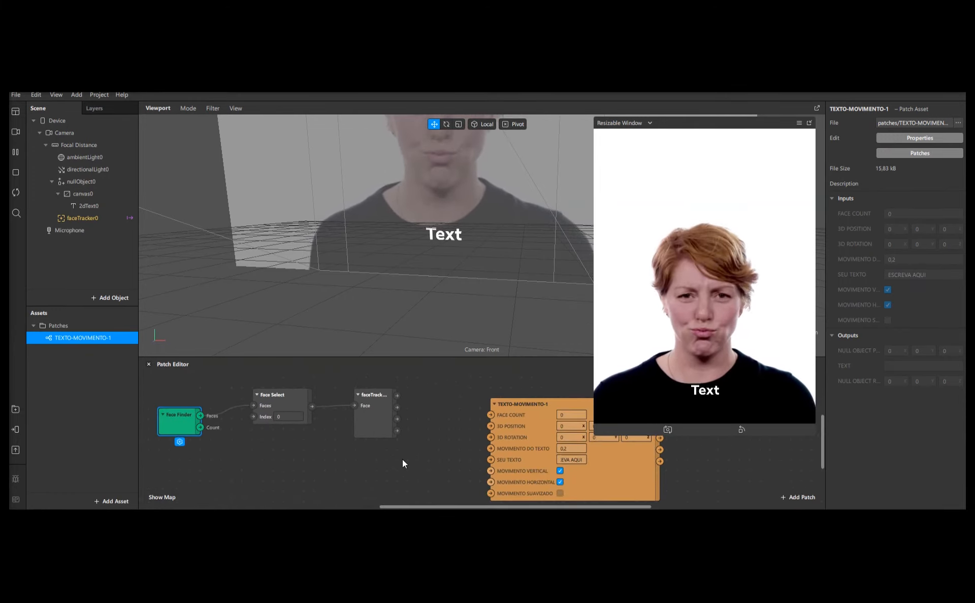
{"action": "scroll", "coordinate": [201, 428], "scroll_direction": "up", "scroll_amount": 2}
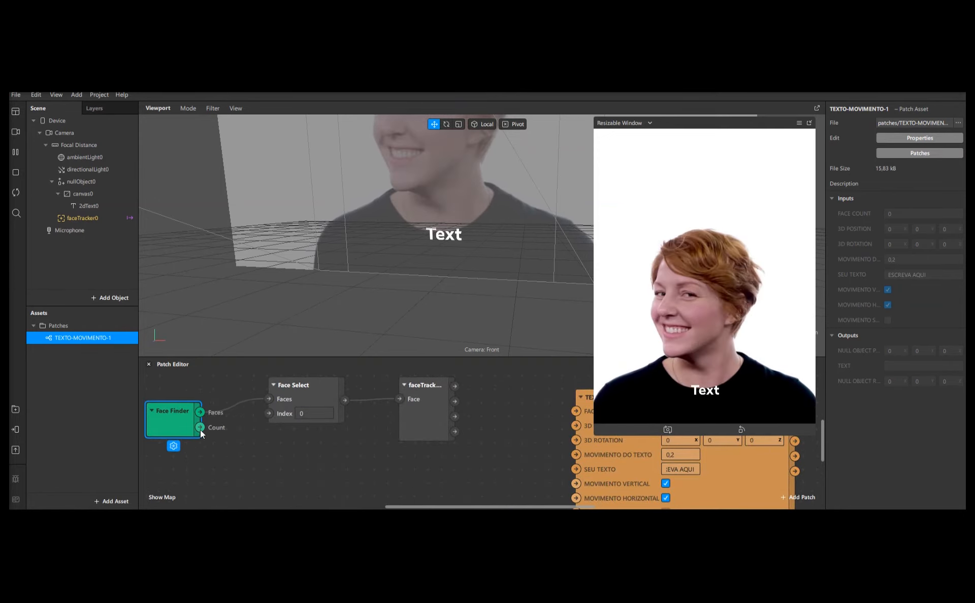
{"action": "scroll", "coordinate": [264, 438], "scroll_direction": "down", "scroll_amount": 1}
{"action": "left_click_drag", "start_coordinate": [287, 447], "coordinate": [247, 447]}
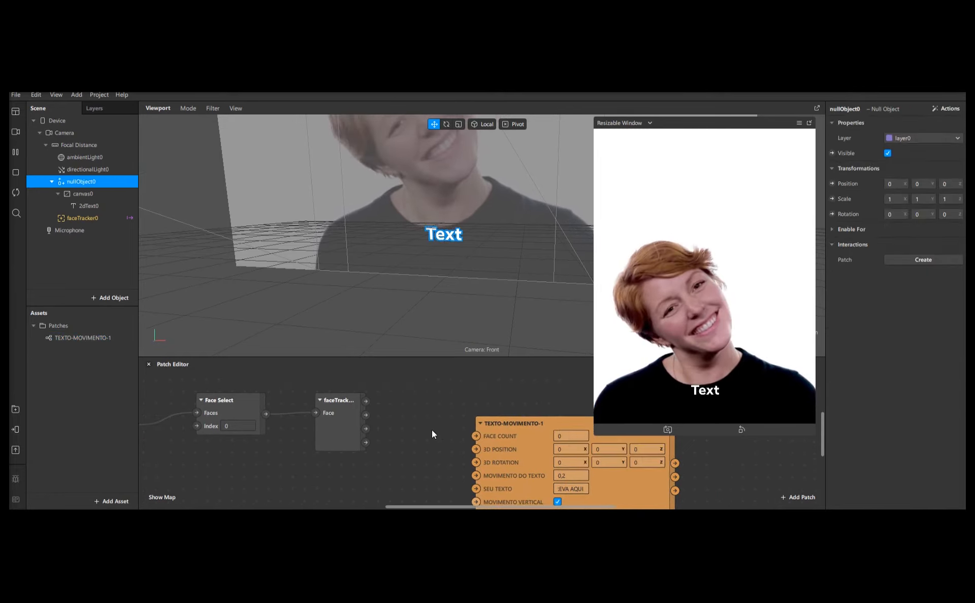
Step: Connect Face Finder's Count output to TEXTO-MOVIMENTO-1's FACE COUNT input and move Face Finder level with Face Select
{"action": "scroll", "coordinate": [431, 431], "scroll_direction": "up", "scroll_amount": 1}
{"action": "left_click_drag", "start_coordinate": [430, 431], "coordinate": [463, 431]}
{"action": "left_click_drag", "start_coordinate": [160, 438], "coordinate": [532, 427]}
{"action": "left_click_drag", "start_coordinate": [522, 430], "coordinate": [493, 435]}
{"action": "left_click_drag", "start_coordinate": [414, 463], "coordinate": [391, 464]}
{"action": "scroll", "coordinate": [390, 465], "scroll_direction": "down", "scroll_amount": 1}
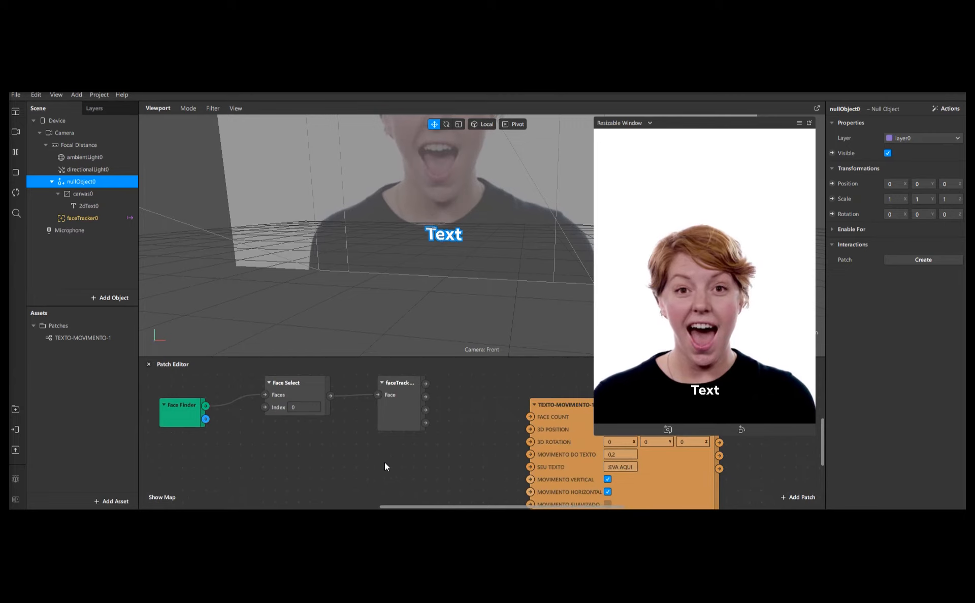
{"action": "left_click_drag", "start_coordinate": [206, 418], "coordinate": [530, 417]}
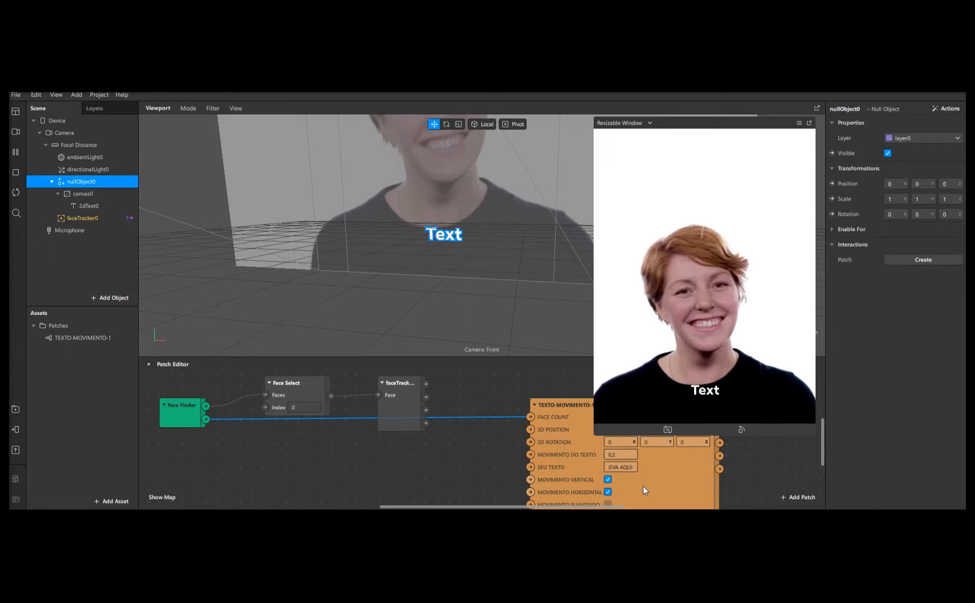
{"action": "left_click_drag", "start_coordinate": [179, 408], "coordinate": [179, 384]}
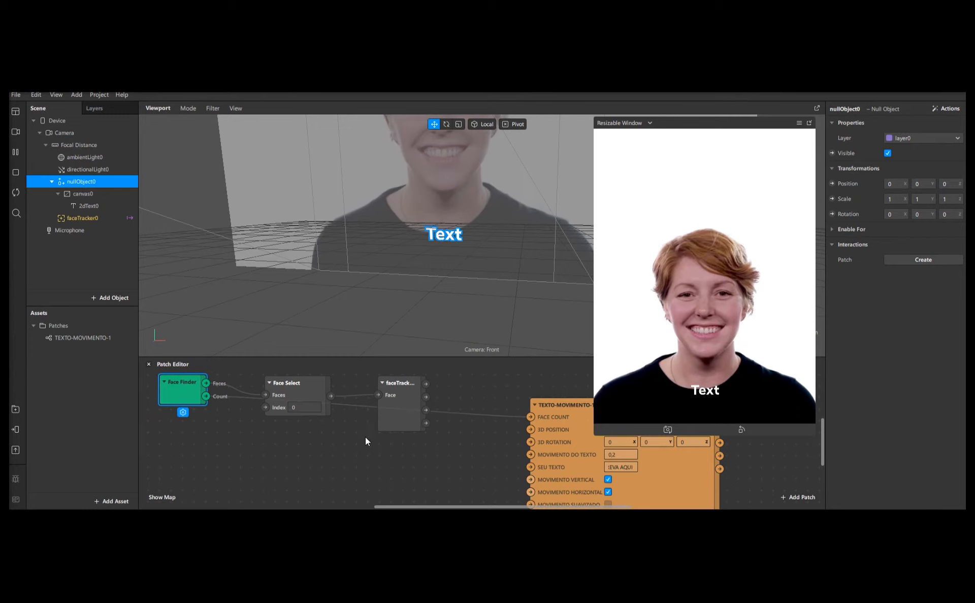
Step: Raise the TEXTO-MOVIMENTO-1 patch slightly and move the faceTracker patch lower in the graph
{"action": "left_click_drag", "start_coordinate": [569, 414], "coordinate": [570, 403]}
{"action": "left_click", "coordinate": [487, 448]}
{"action": "middle_click_drag", "start_coordinate": [468, 434], "coordinate": [375, 450]}
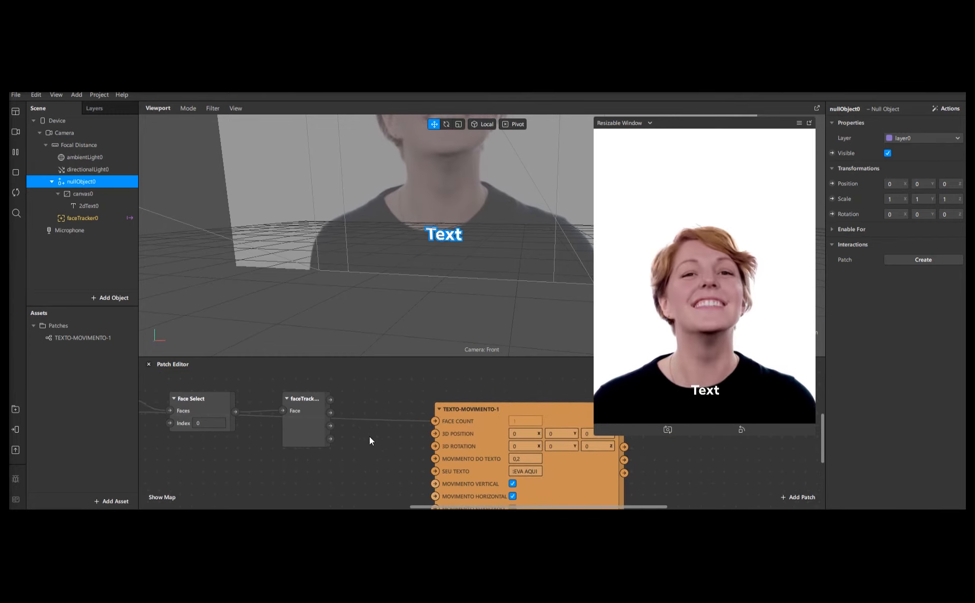
{"action": "scroll", "coordinate": [369, 437], "scroll_direction": "up", "scroll_amount": 2}
{"action": "left_click_drag", "start_coordinate": [300, 398], "coordinate": [293, 459]}
{"action": "left_click", "coordinate": [392, 457]}
{"action": "middle_click_drag", "start_coordinate": [391, 444], "coordinate": [357, 419]}
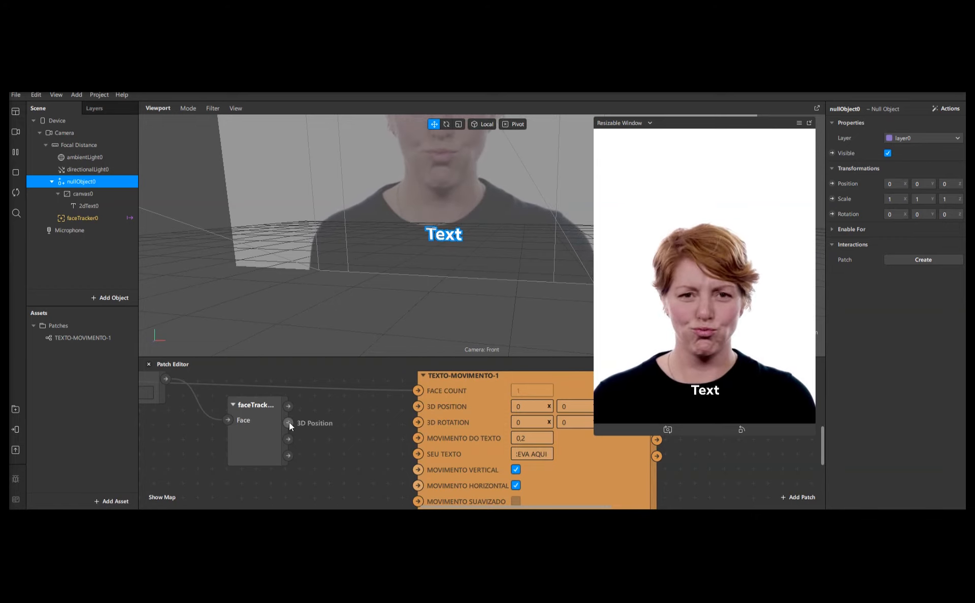
Step: Connect faceTracker's 3D Position and 3D Rotation outputs to the matching TEXTO-MOVIMENTO-1 inputs and move the faceTracker patch up
{"action": "left_click", "coordinate": [259, 422]}
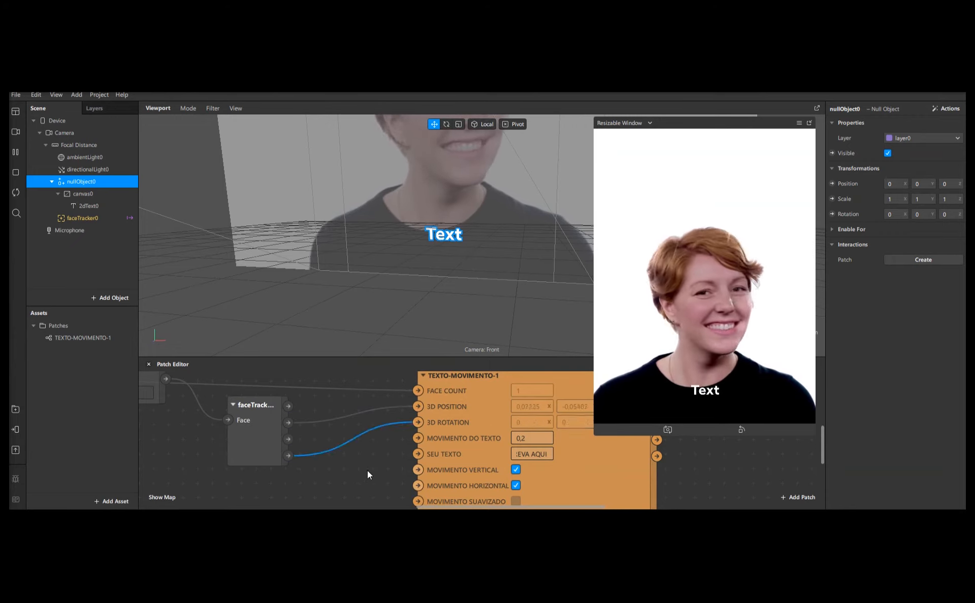
{"action": "left_click_drag", "start_coordinate": [245, 416], "coordinate": [245, 387]}
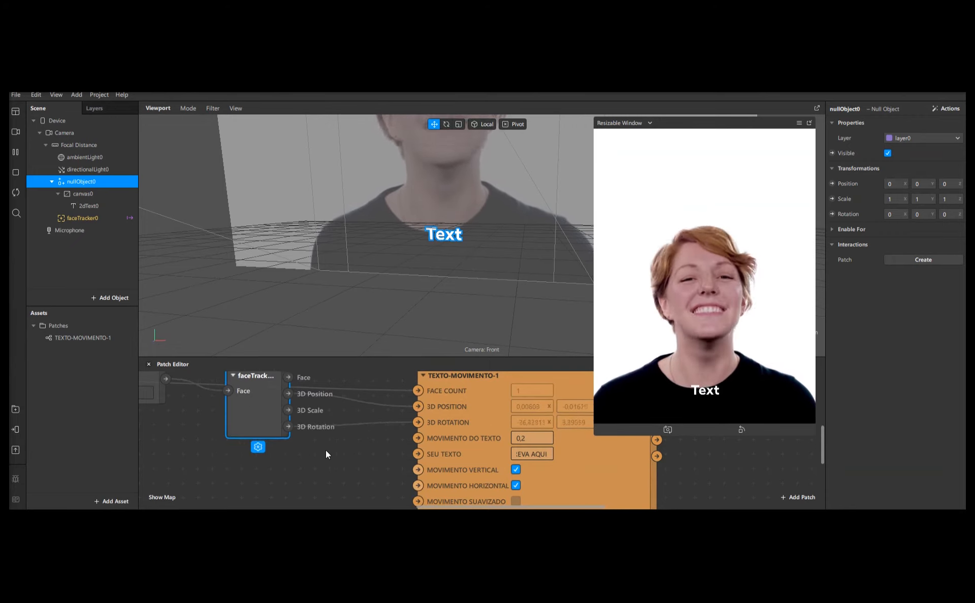
{"action": "middle_click_drag", "start_coordinate": [326, 453], "coordinate": [298, 447]}
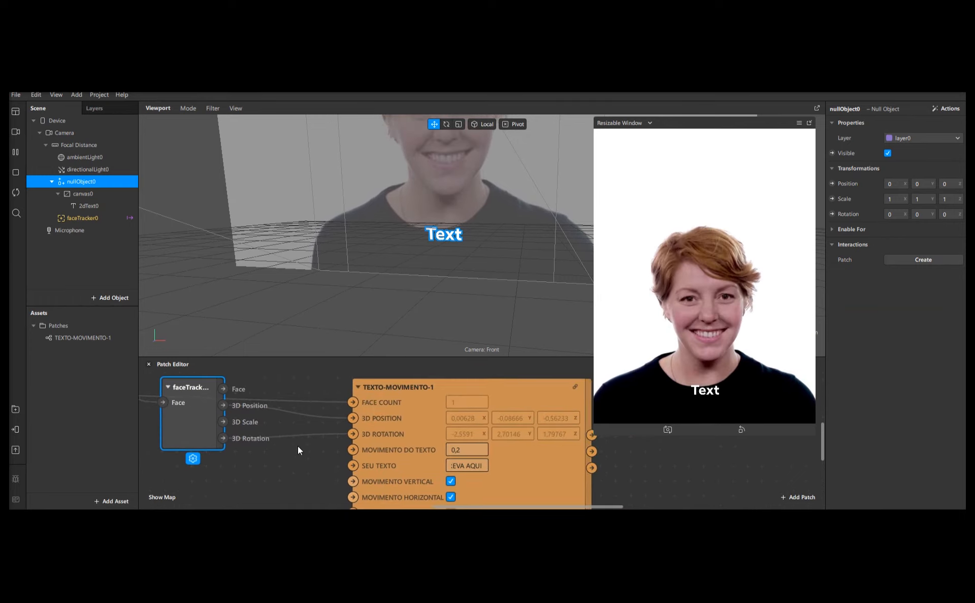
Step: Create patches for nullObject0's Position and Rotation properties
{"action": "scroll", "coordinate": [298, 446], "scroll_direction": "down", "scroll_amount": 3}
{"action": "middle_click_drag", "start_coordinate": [554, 443], "coordinate": [376, 438]}
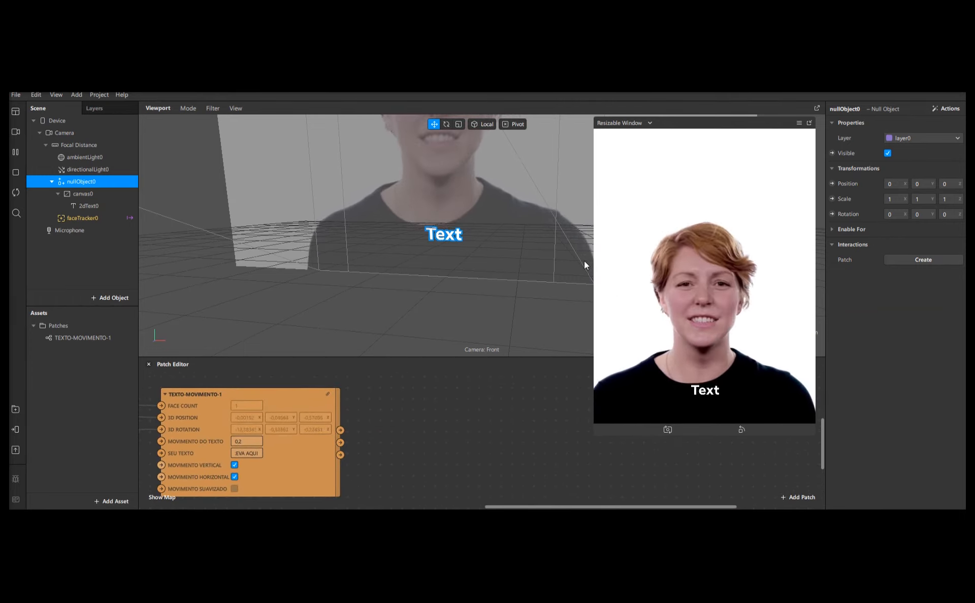
{"action": "left_click", "coordinate": [831, 184]}
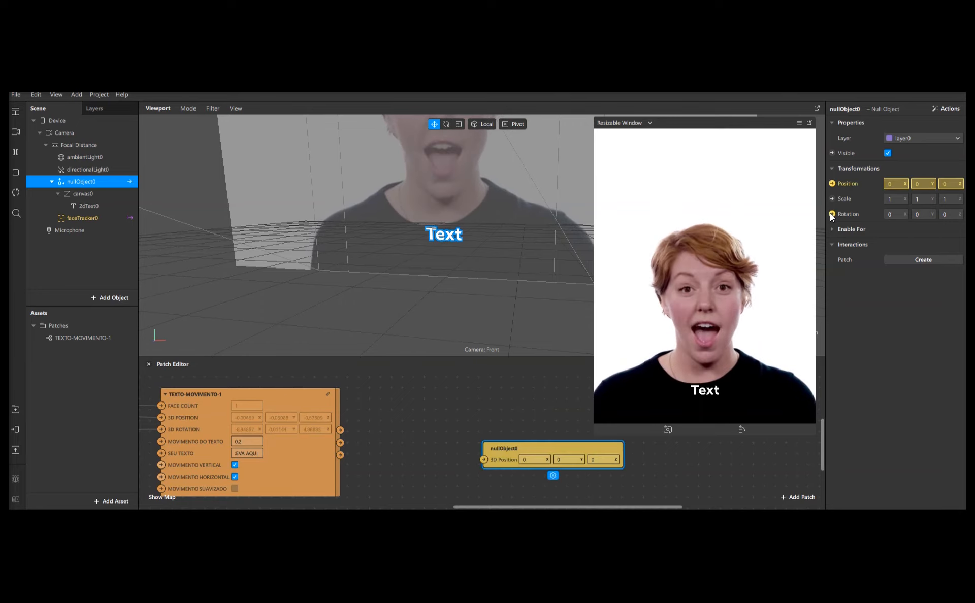
{"action": "left_click", "coordinate": [831, 214]}
{"action": "scroll", "coordinate": [406, 441], "scroll_direction": "up", "scroll_amount": 1}
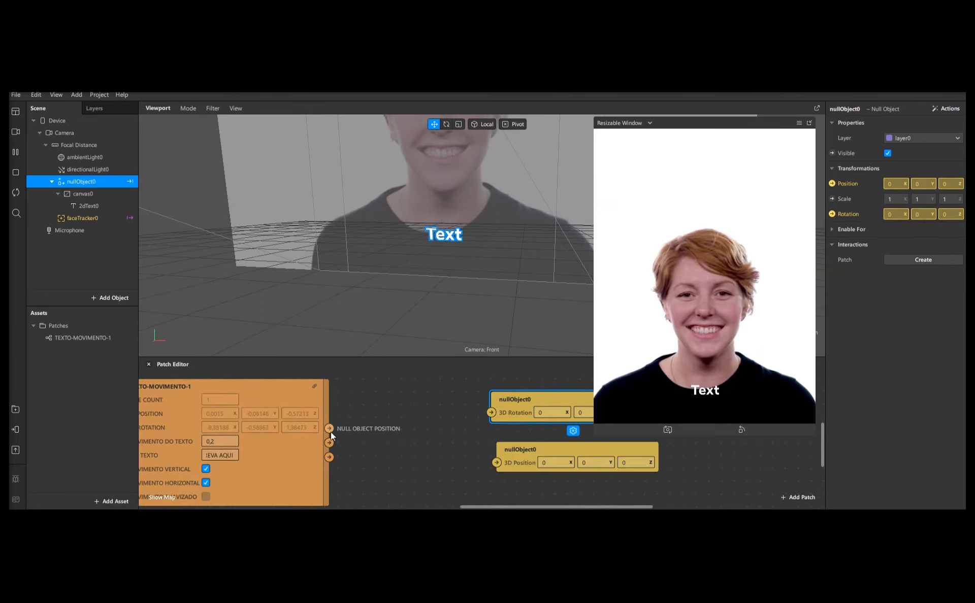
Step: Connect NULL OBJECT POSITION to nullObject0's 3D Position and NULL OBJECT ROTATION to its 3D Rotation, arranging the two patches
{"action": "left_click_drag", "start_coordinate": [330, 428], "coordinate": [472, 375]}
{"action": "left_click_drag", "start_coordinate": [504, 406], "coordinate": [468, 454]}
{"action": "left_click_drag", "start_coordinate": [329, 457], "coordinate": [486, 395]}
{"action": "middle_click_drag", "start_coordinate": [431, 470], "coordinate": [486, 475]}
{"action": "scroll", "coordinate": [571, 435], "scroll_direction": "down", "scroll_amount": 3}
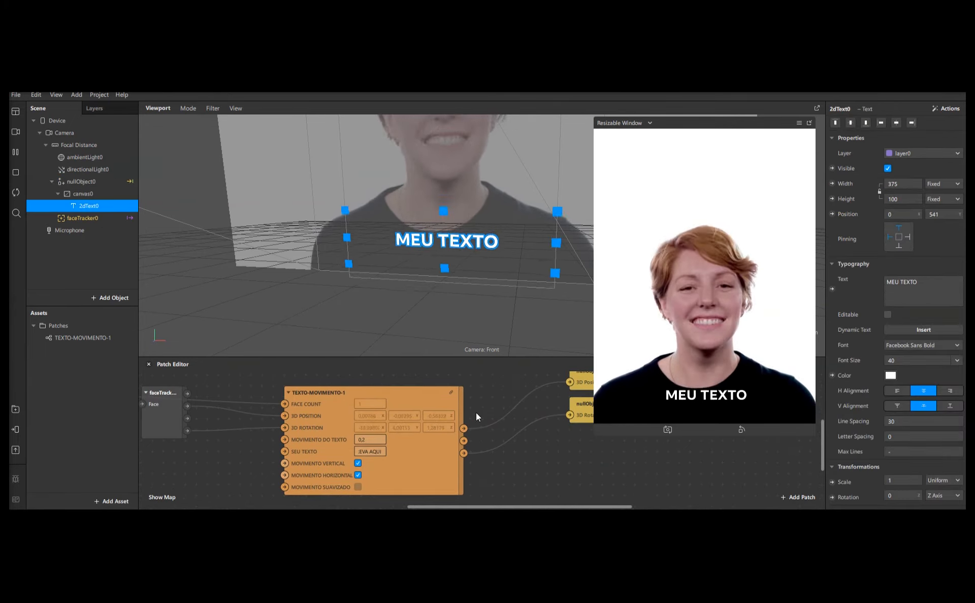
Step: Set TEXTO-MOVIMENTO-1's MOVIMENTO DO TEXTO value to 1 and restart the effect preview
{"action": "scroll", "coordinate": [476, 413], "scroll_direction": "up", "scroll_amount": 2}
{"action": "left_click_drag", "start_coordinate": [476, 412], "coordinate": [523, 394], "text": "alt"}
{"action": "scroll", "coordinate": [529, 391], "scroll_direction": "up", "scroll_amount": 3}
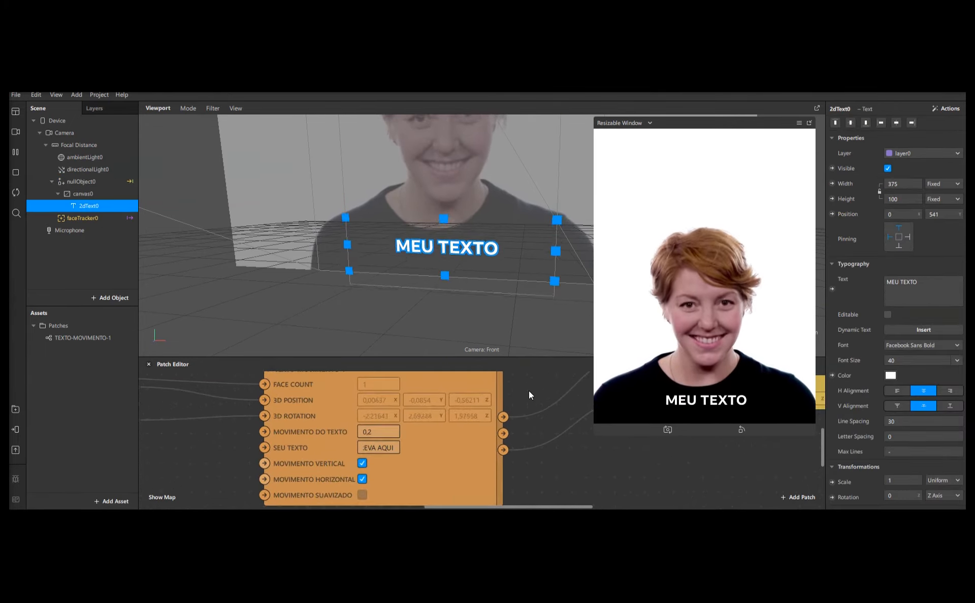
{"action": "double_click", "coordinate": [382, 435]}
{"action": "key", "text": "BackSpace"}
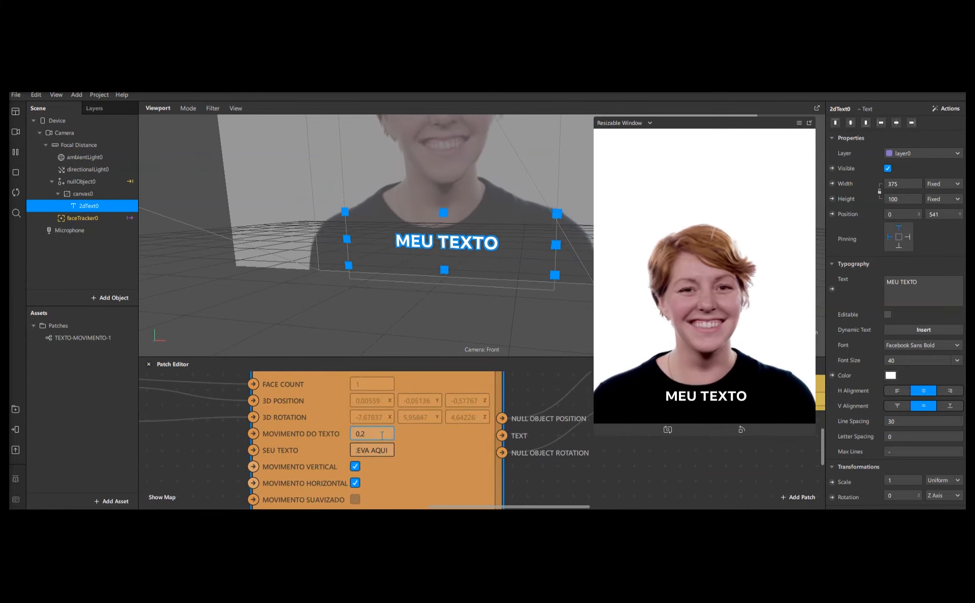
{"action": "type", "text": "1"}
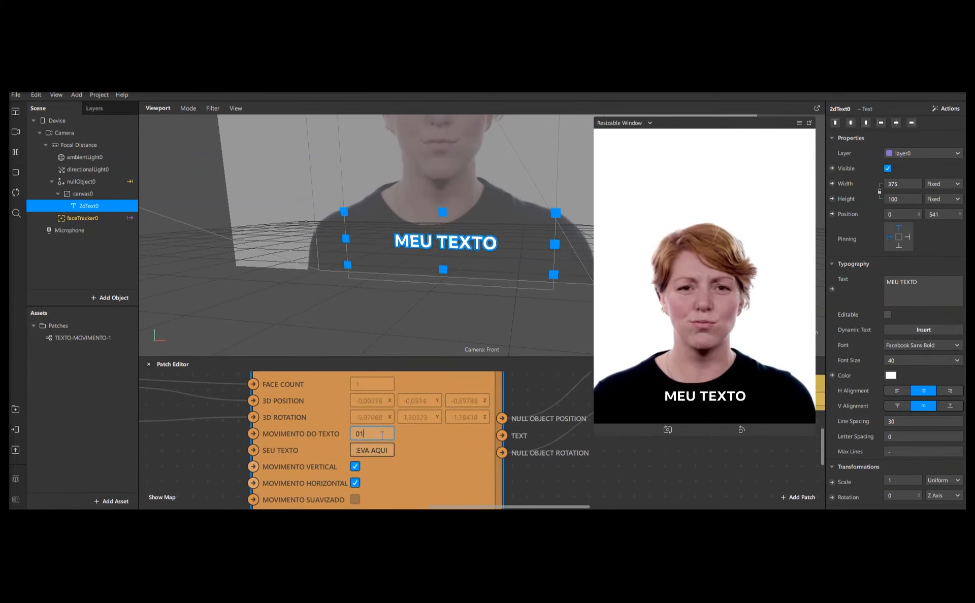
{"action": "left_click", "coordinate": [210, 456]}
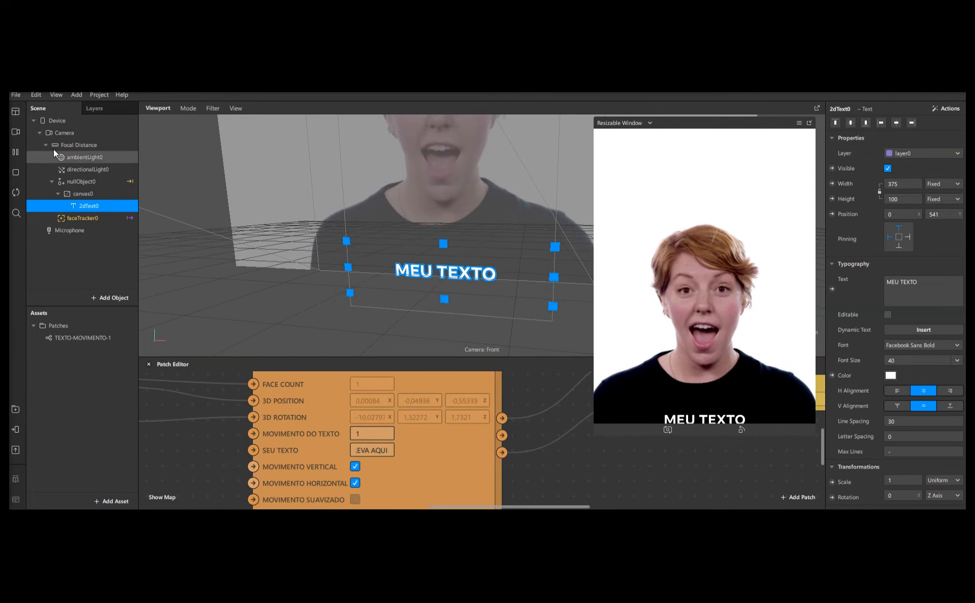
{"action": "left_click", "coordinate": [17, 193]}
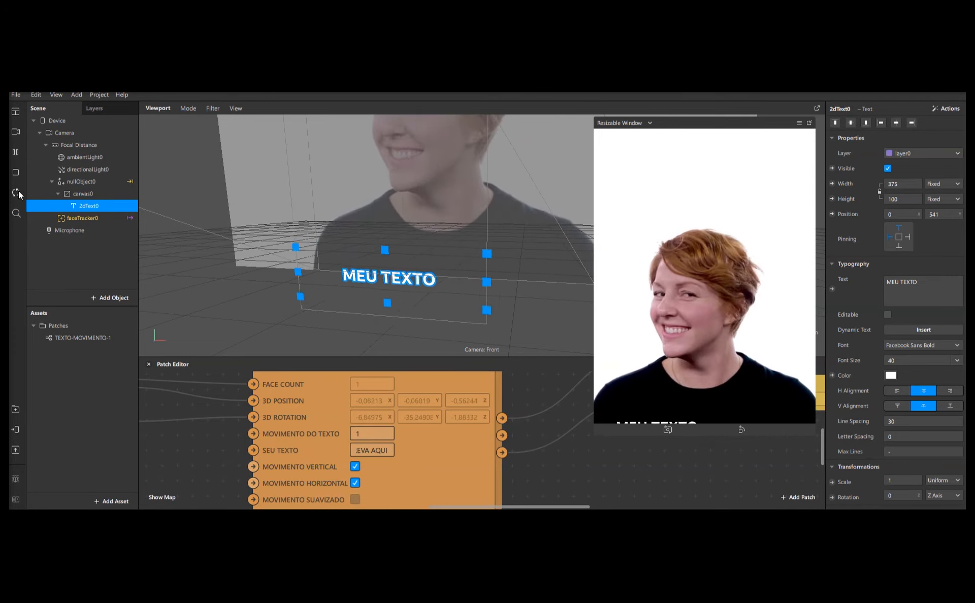
Step: Set TEXTO-MOVIMENTO-1's MOVIMENTO DO TEXTO value to 0,3
{"action": "double_click", "coordinate": [378, 434]}
{"action": "type", "text": "0,2"}
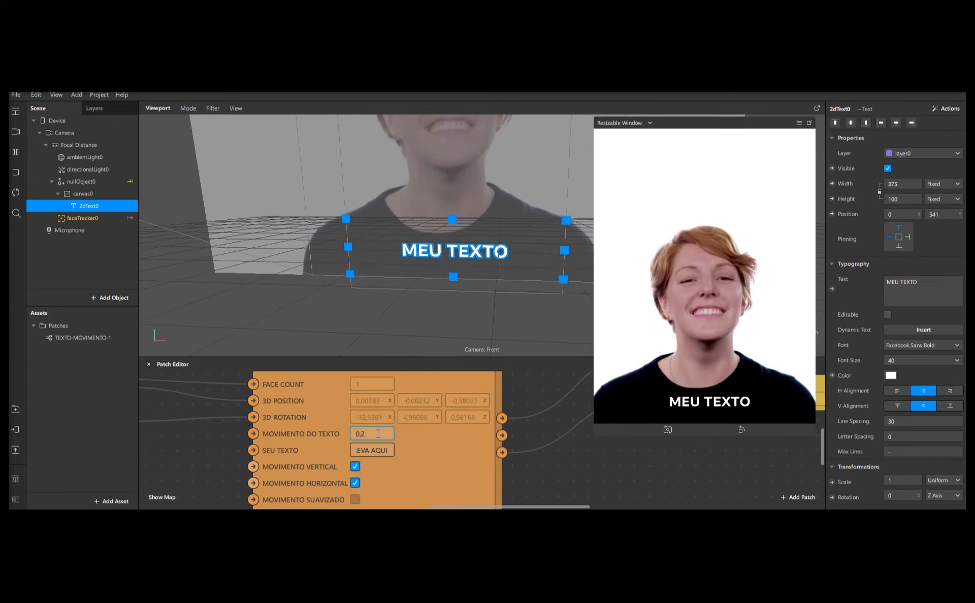
{"action": "key", "text": "BackSpace"}
{"action": "type", "text": "3"}
{"action": "key", "text": "Return"}
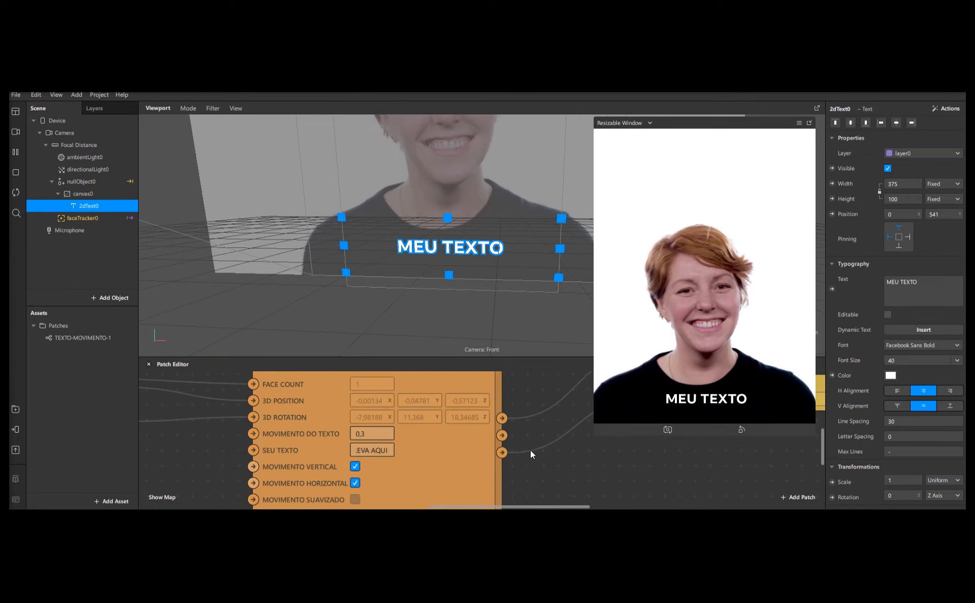
Step: Test MOVIMENTO VERTICAL and MOVIMENTO HORIZONTAL by turning both off and enabling them again one after the other
{"action": "scroll", "coordinate": [523, 460], "scroll_direction": "down", "scroll_amount": 3}
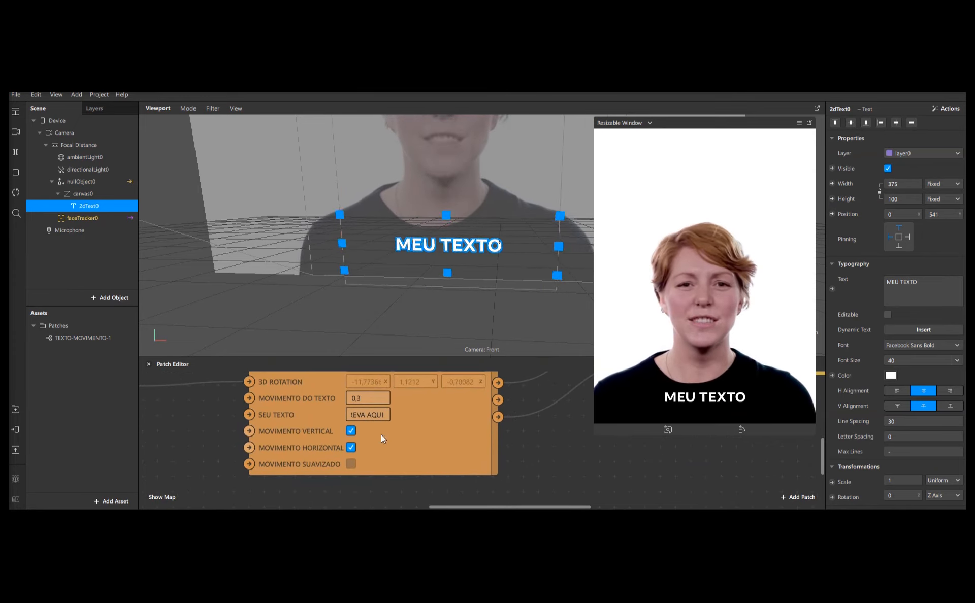
{"action": "left_click", "coordinate": [351, 431]}
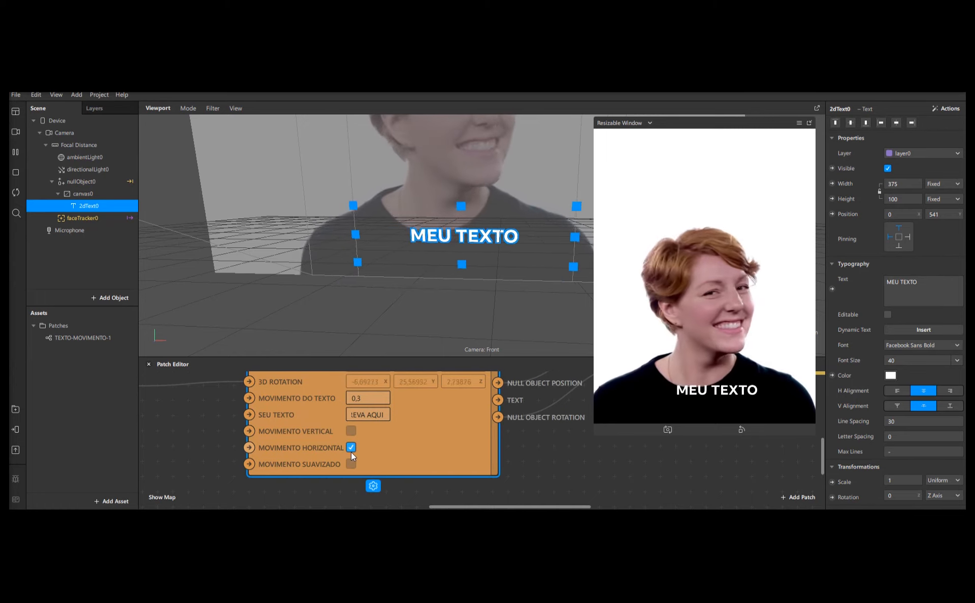
{"action": "left_click", "coordinate": [351, 448]}
{"action": "left_click", "coordinate": [351, 431]}
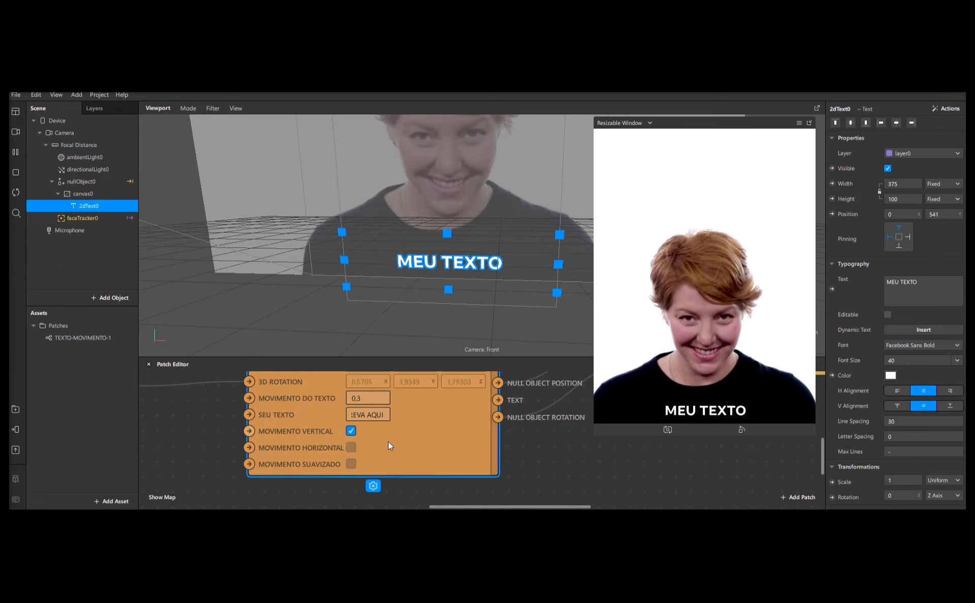
{"action": "left_click", "coordinate": [355, 447]}
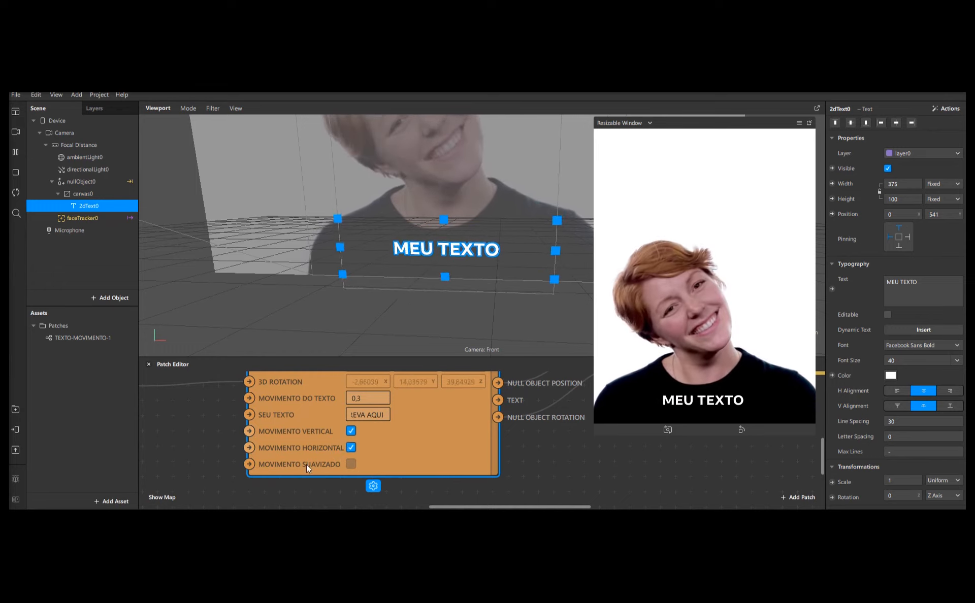
Step: Enable MOVIMENTO SUAVIZADO on the TEXTO-MOVIMENTO-1 patch
{"action": "left_click", "coordinate": [350, 465]}
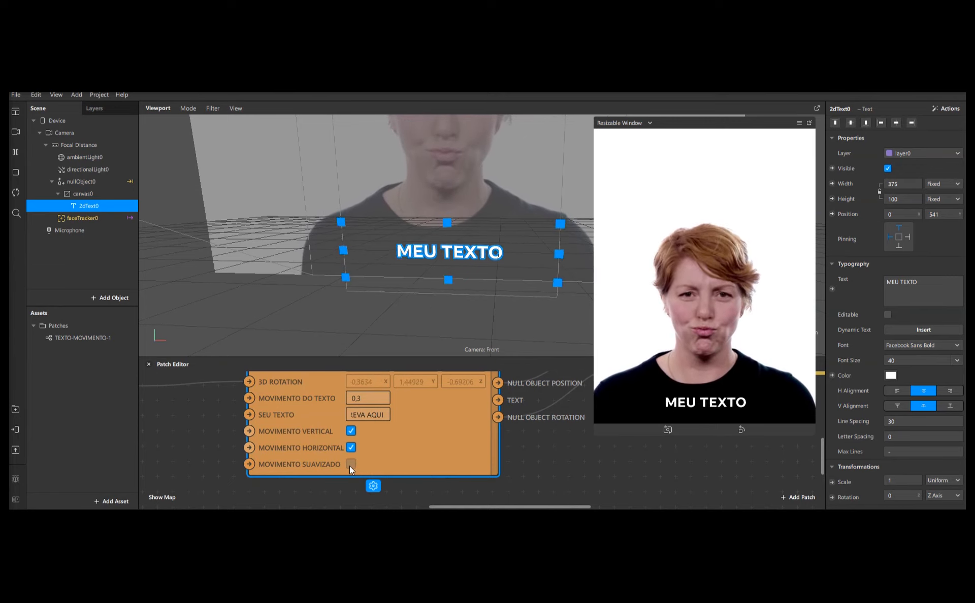
{"action": "left_click_drag", "start_coordinate": [173, 415], "coordinate": [226, 449]}
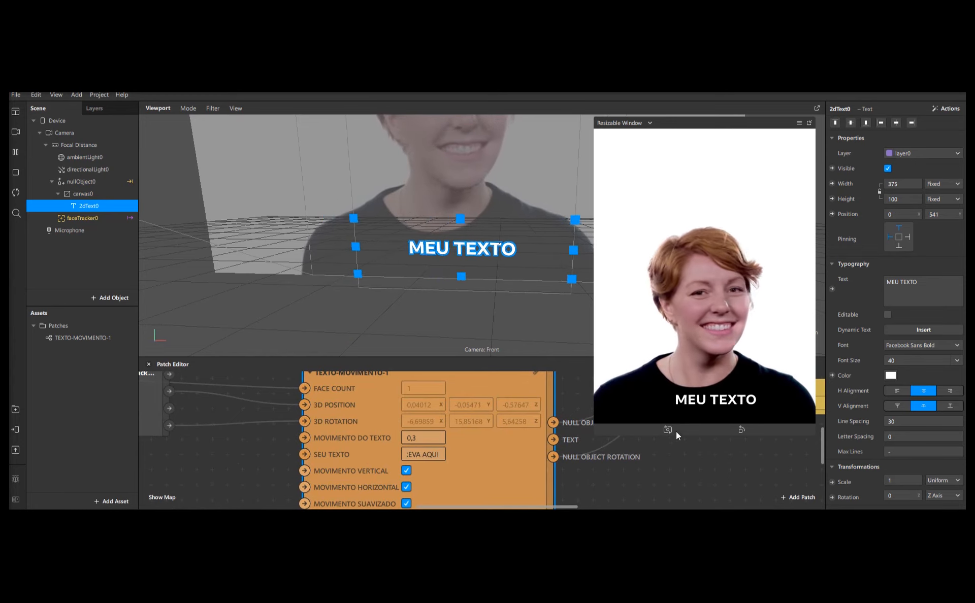
Step: Examine the patch graph from the faceTracker patch through TEXTO-MOVIMENTO-1 to the nullObject0 3D Position and 3D Rotation patches
{"action": "left_click_drag", "start_coordinate": [620, 483], "coordinate": [425, 480]}
{"action": "scroll", "coordinate": [428, 443], "scroll_direction": "down", "scroll_amount": 2}
{"action": "scroll", "coordinate": [495, 435], "scroll_direction": "down", "scroll_amount": 3}
{"action": "left_click_drag", "start_coordinate": [548, 460], "coordinate": [527, 400]}
{"action": "left_click", "coordinate": [447, 386]}
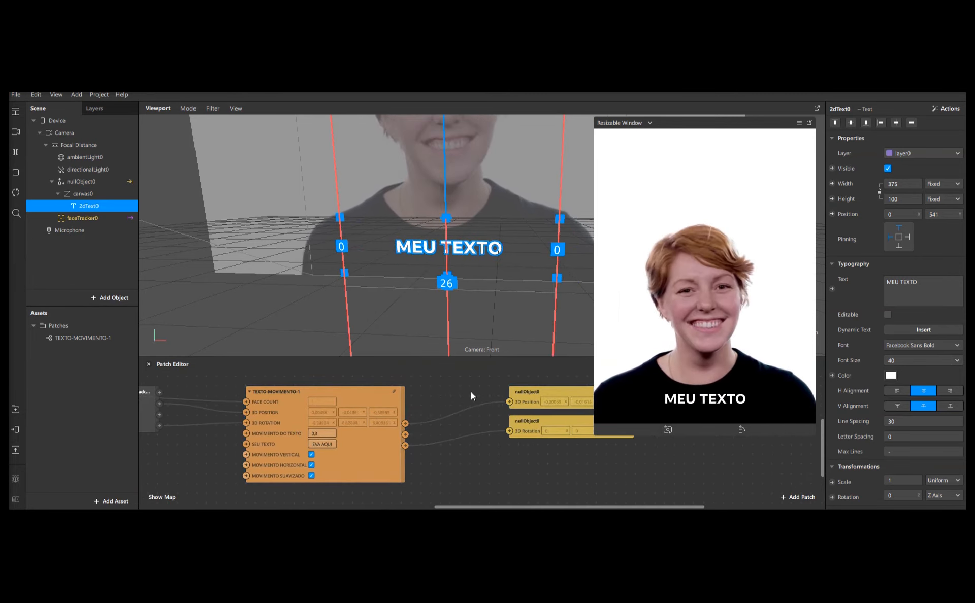
{"action": "left_click_drag", "start_coordinate": [468, 392], "coordinate": [598, 396], "text": "alt"}
{"action": "scroll", "coordinate": [322, 443], "scroll_direction": "up", "scroll_amount": 3}
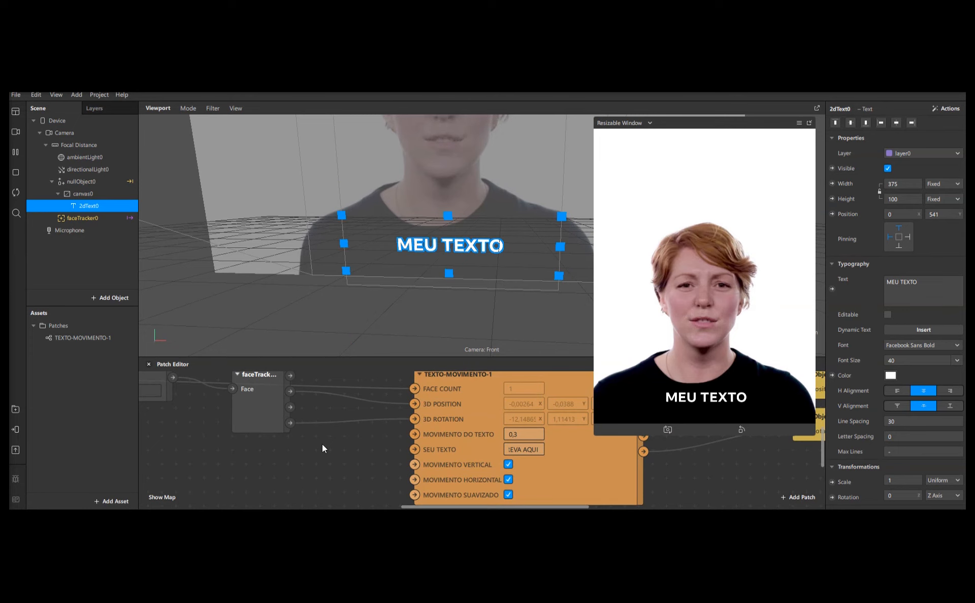
{"action": "left_click_drag", "start_coordinate": [348, 450], "coordinate": [227, 449], "text": "alt"}
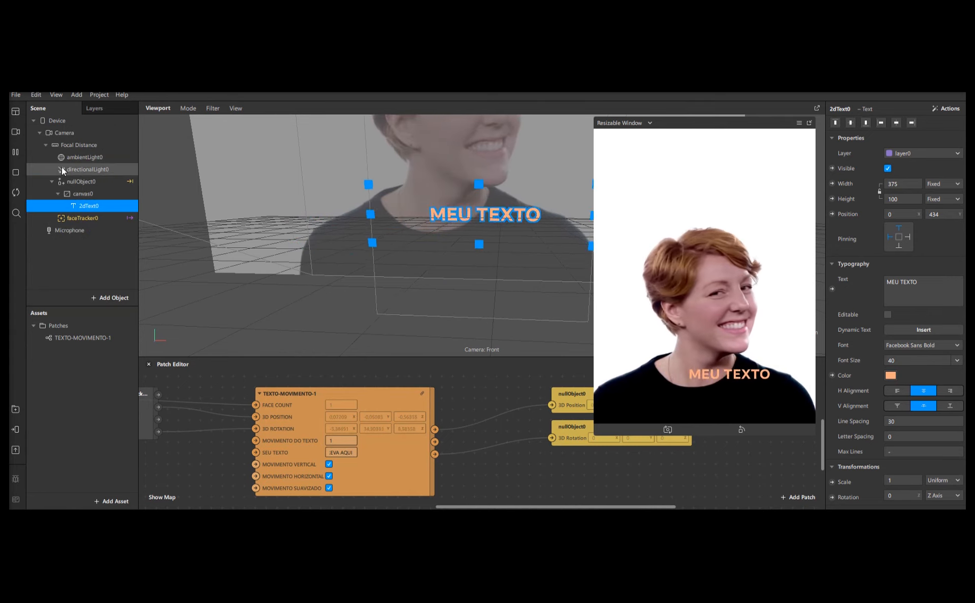
Step: Test the text without a face using the blank real-time simulation, and return to the red-haired woman's simulation video
{"action": "mouse_move", "coordinate": [16, 132]}
{"action": "left_click", "coordinate": [122, 254]}
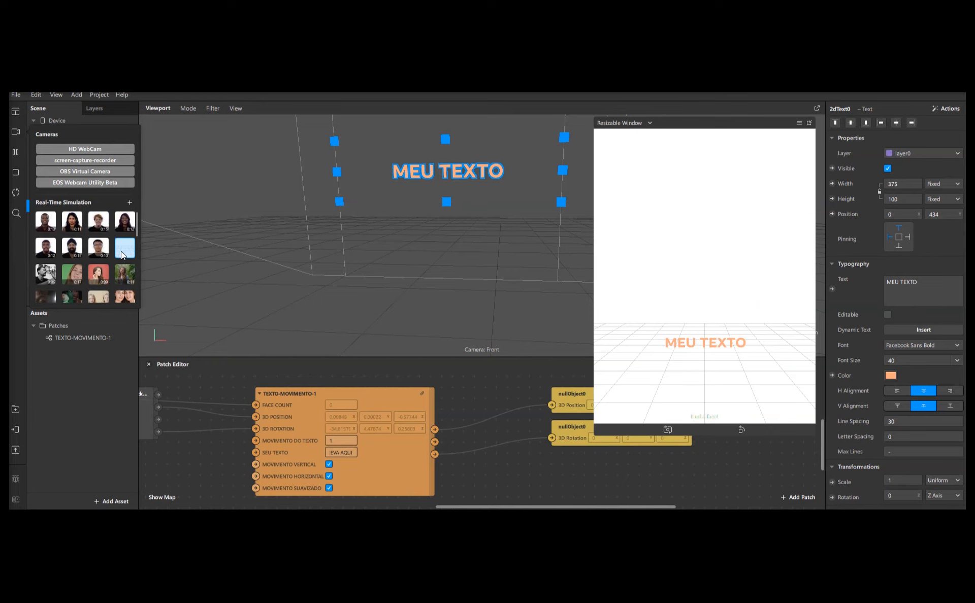
{"action": "left_click", "coordinate": [99, 222]}
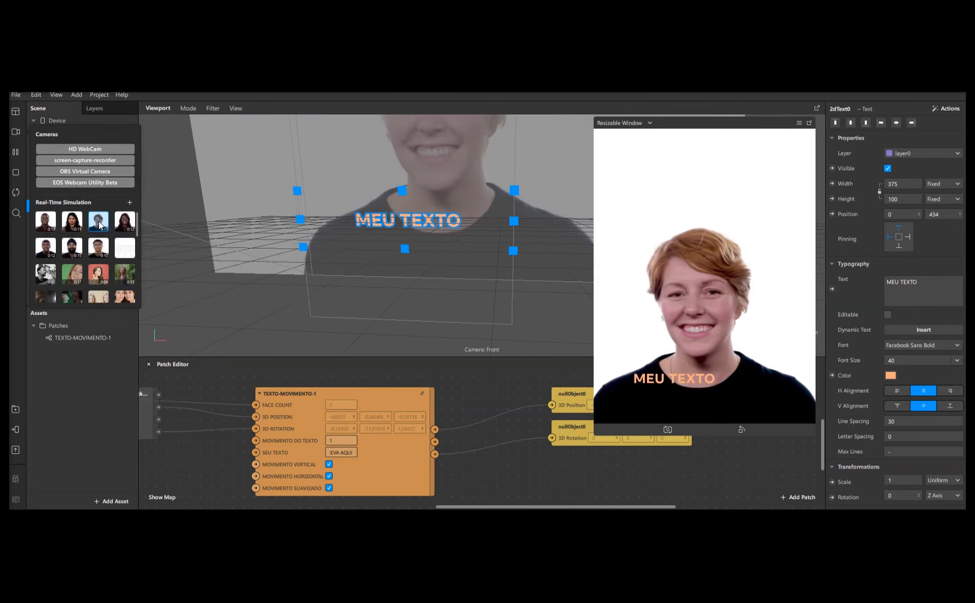
{"action": "left_click", "coordinate": [391, 468]}
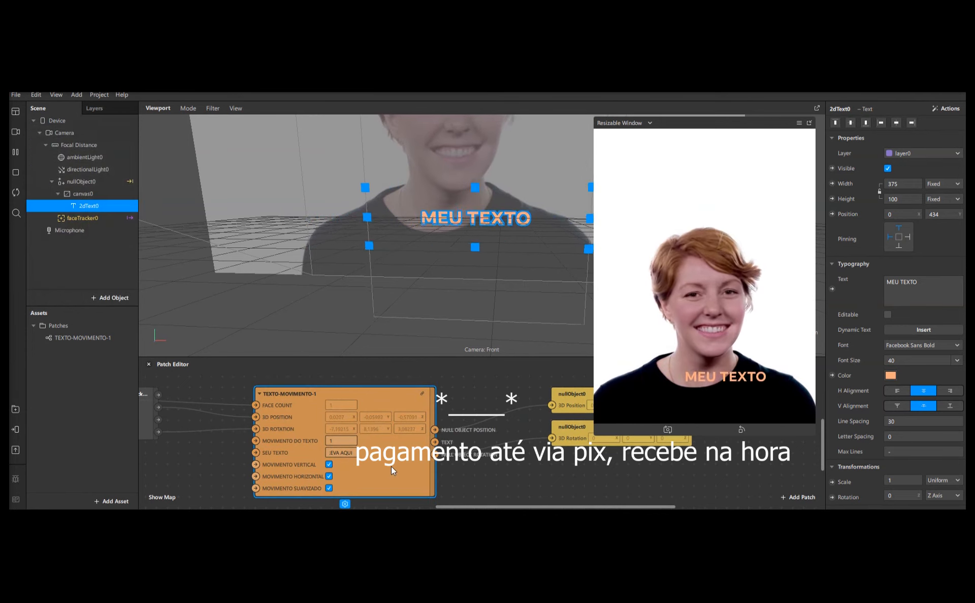